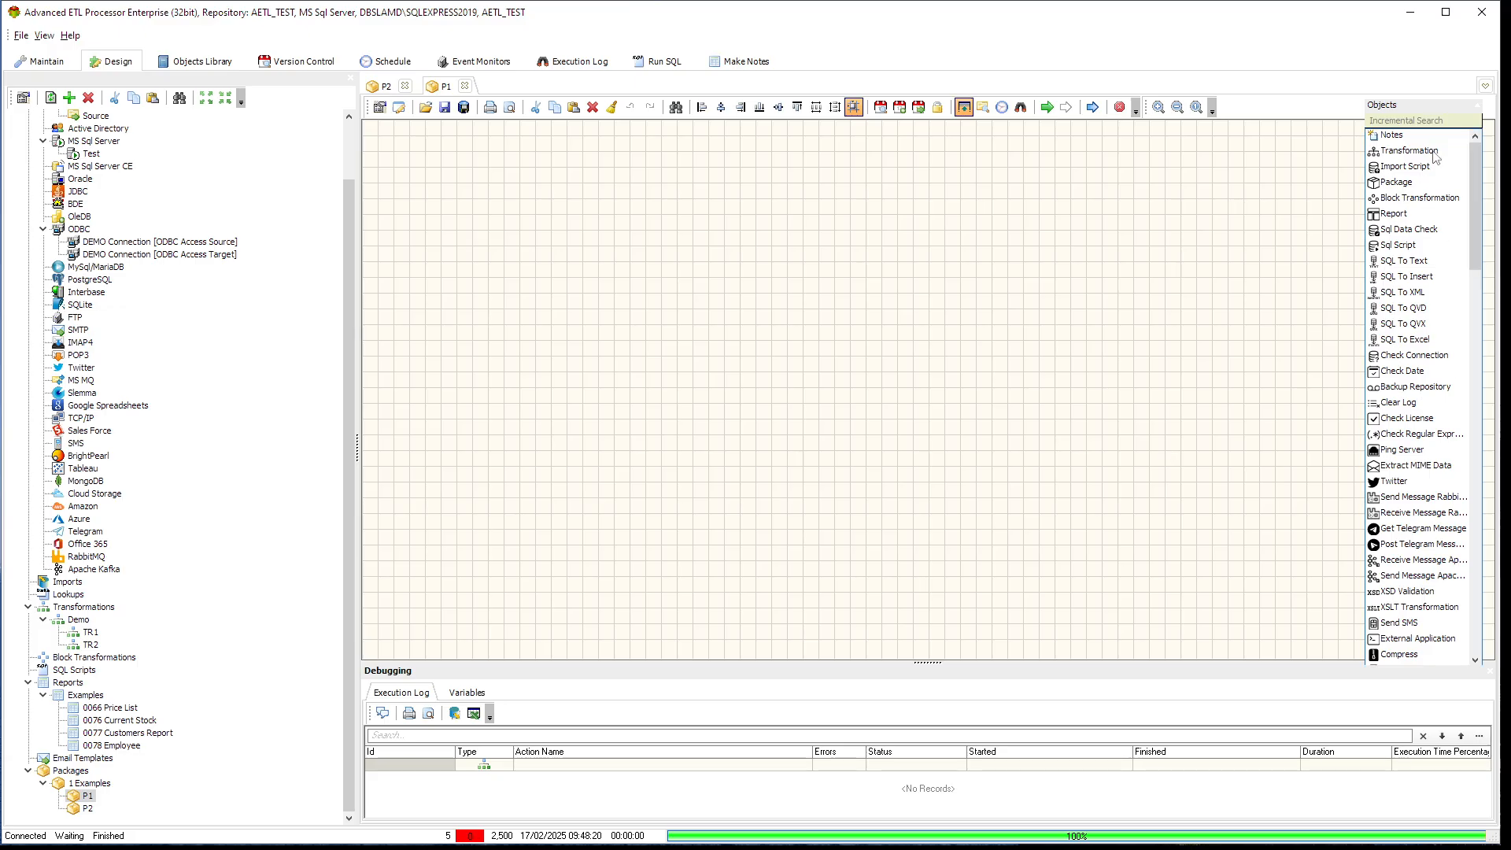
- Find the Files Loop object by searching for "loo" and place it on the P1 package canvas
click(1436, 124)
text(loo)
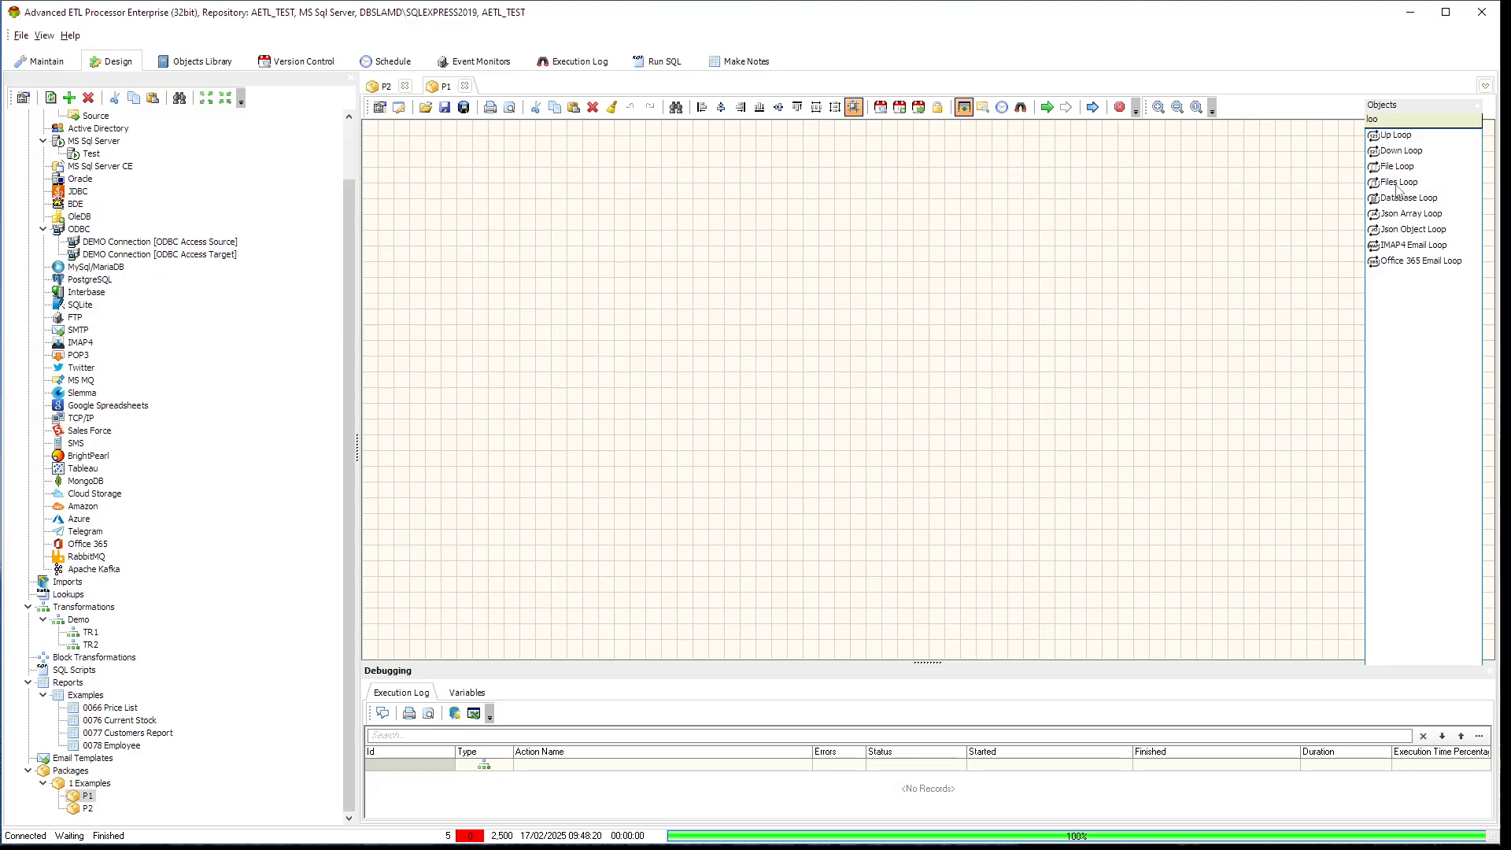
drag(1398, 189, 1125, 197)
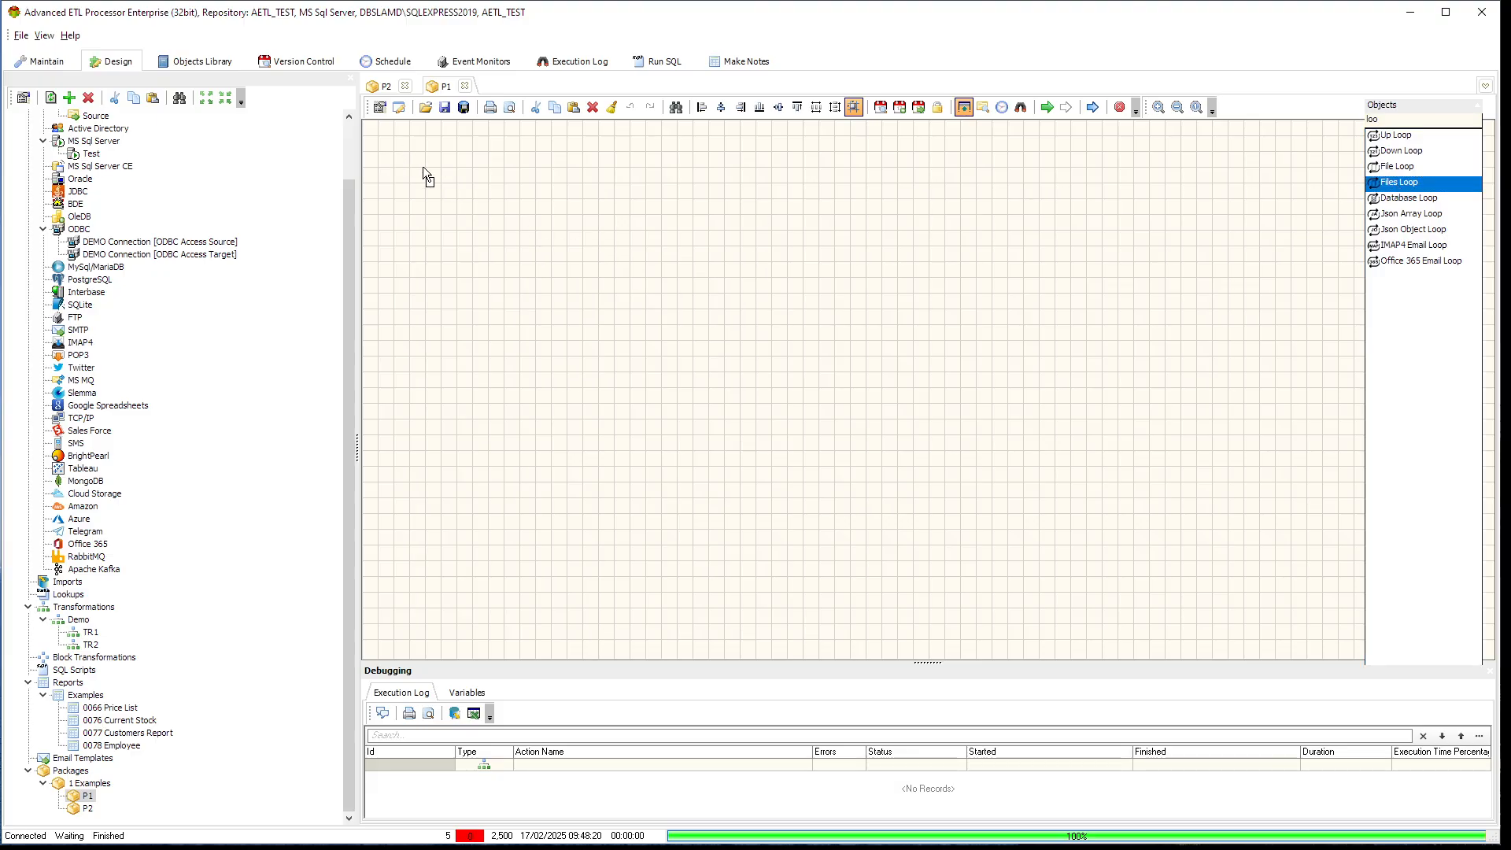
drag(422, 166, 423, 167)
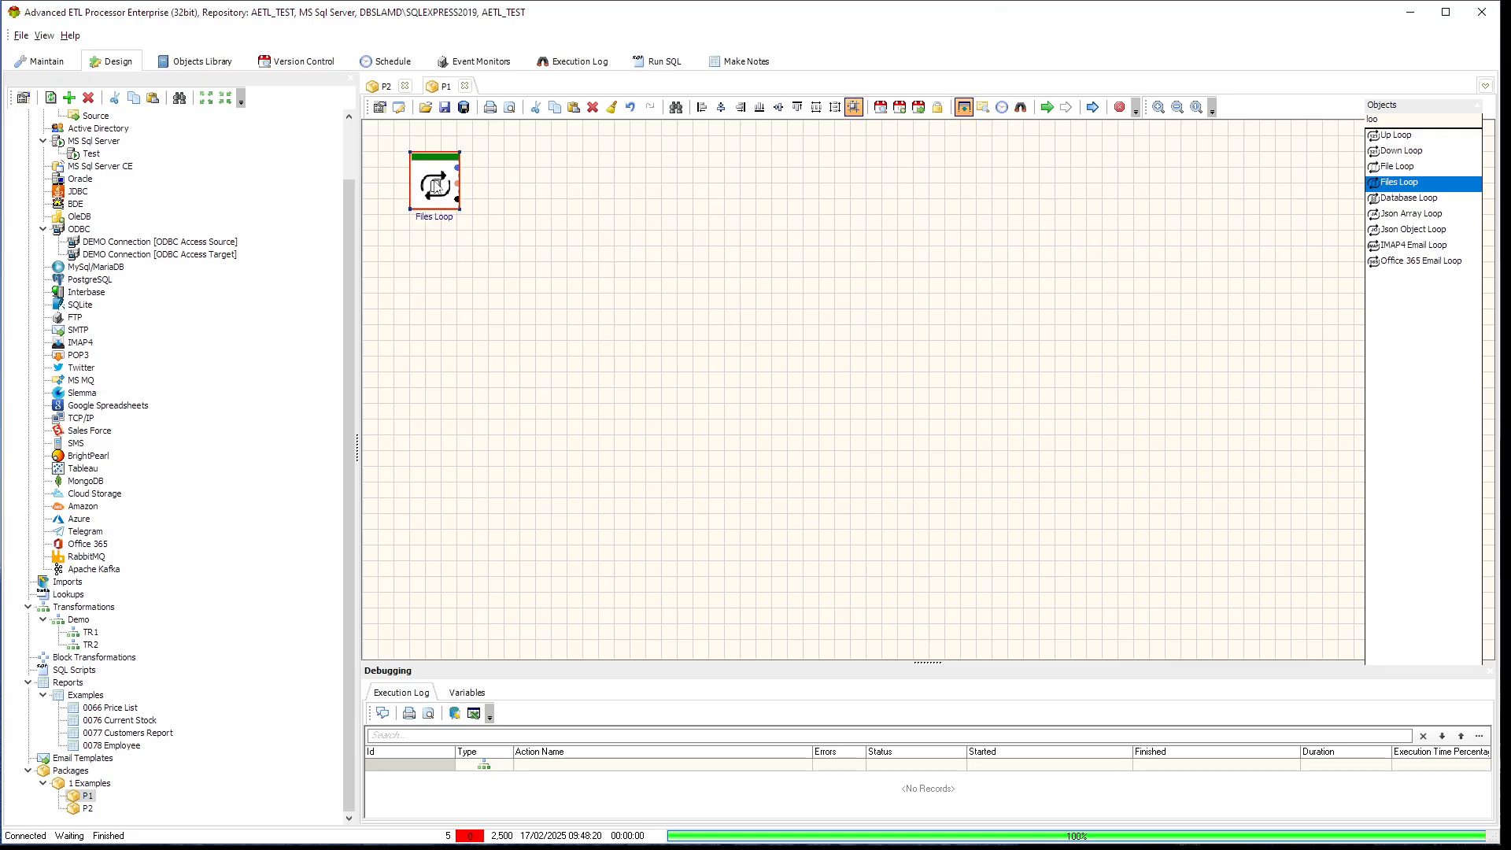
- Open the Files Loop's File parameter for editing and copy the Demo\Excel folder path from File Explorer
double_click(435, 185)
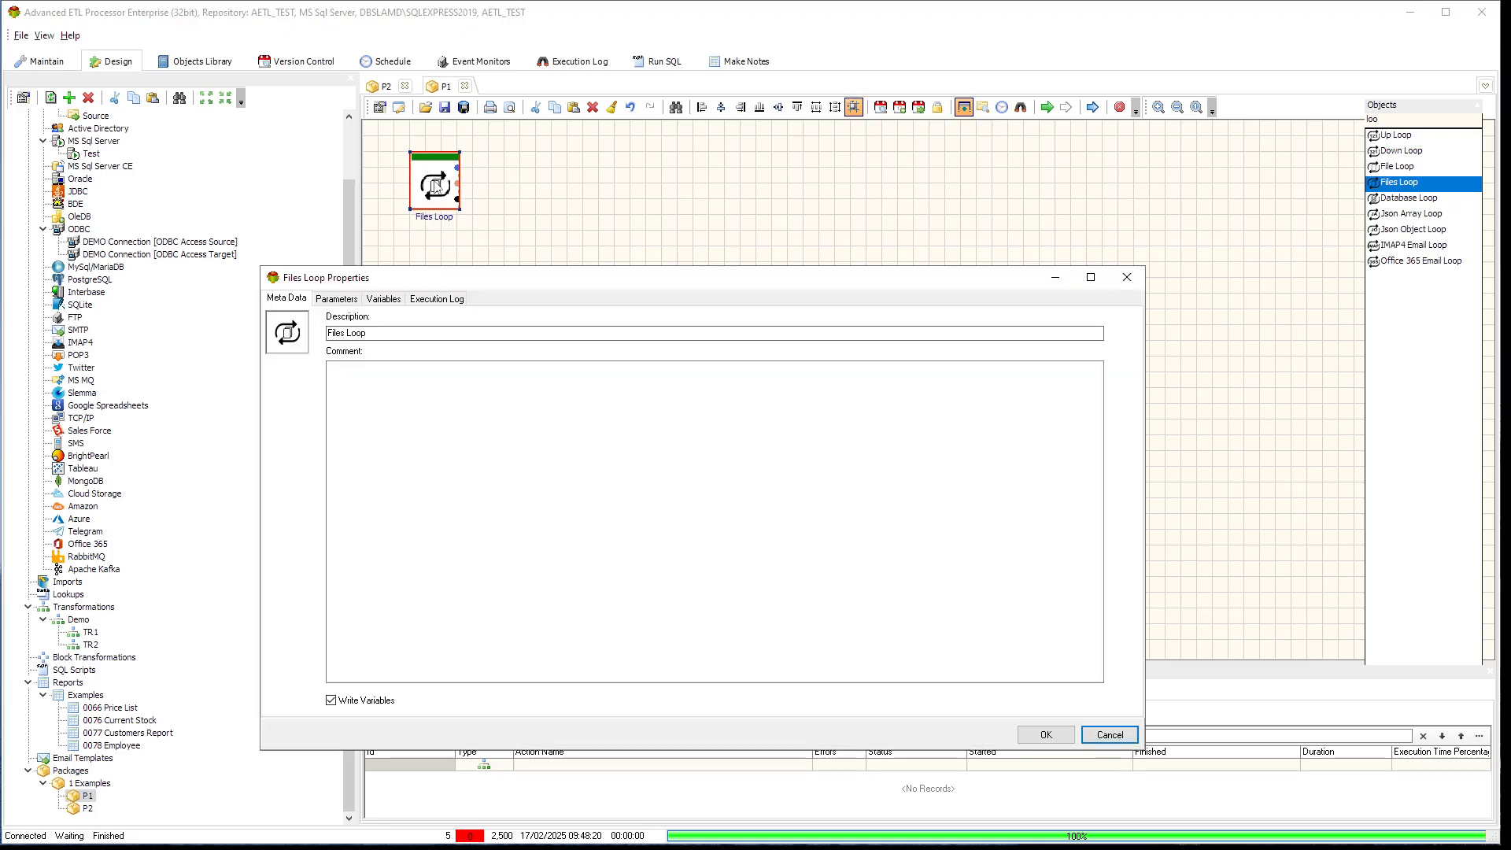
click(336, 298)
drag(549, 287, 746, 215)
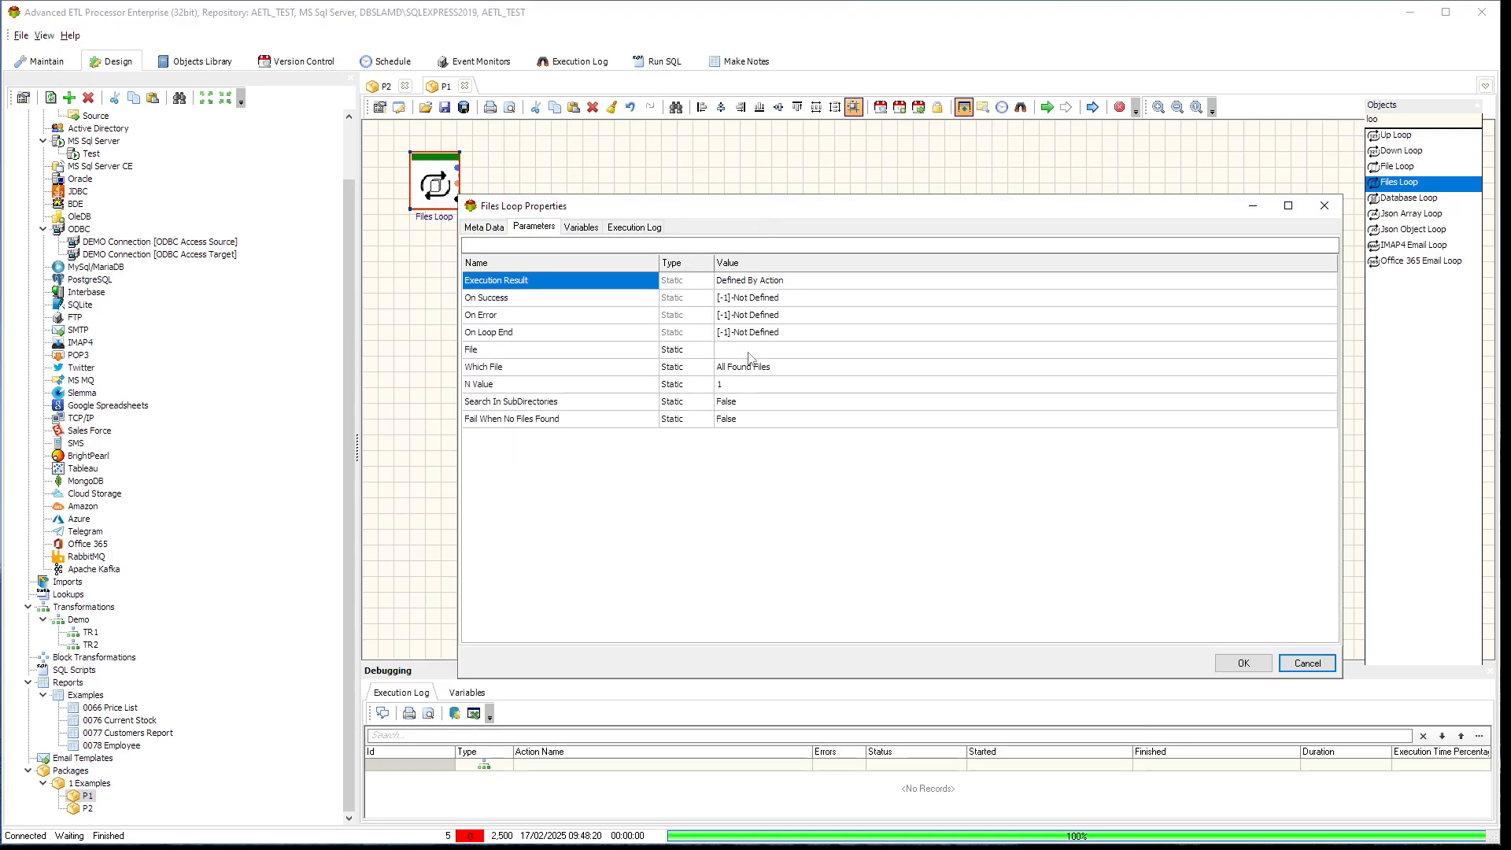
click(842, 352)
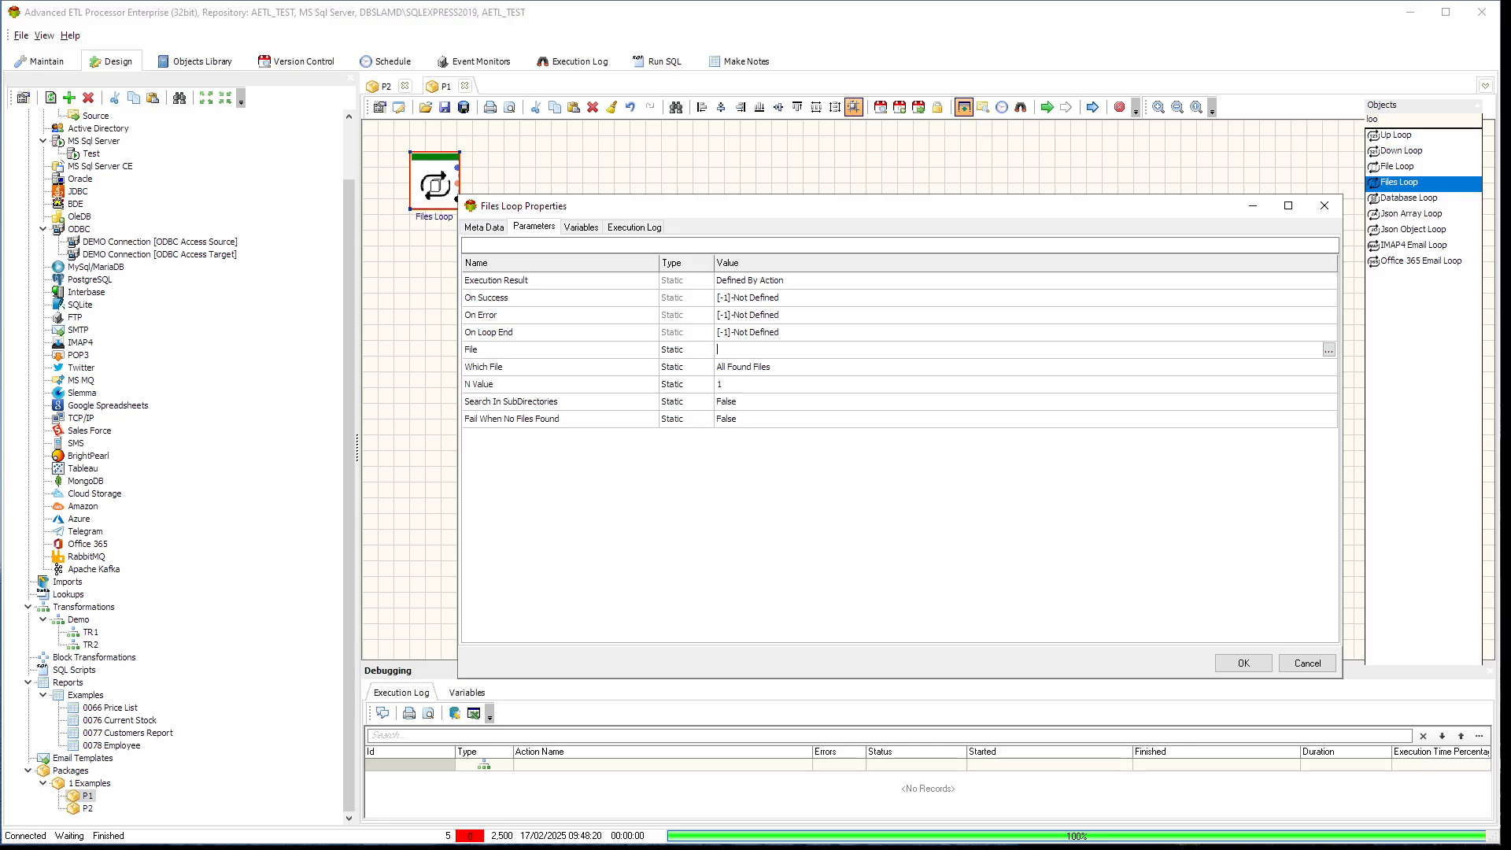
key(alt+Tab)
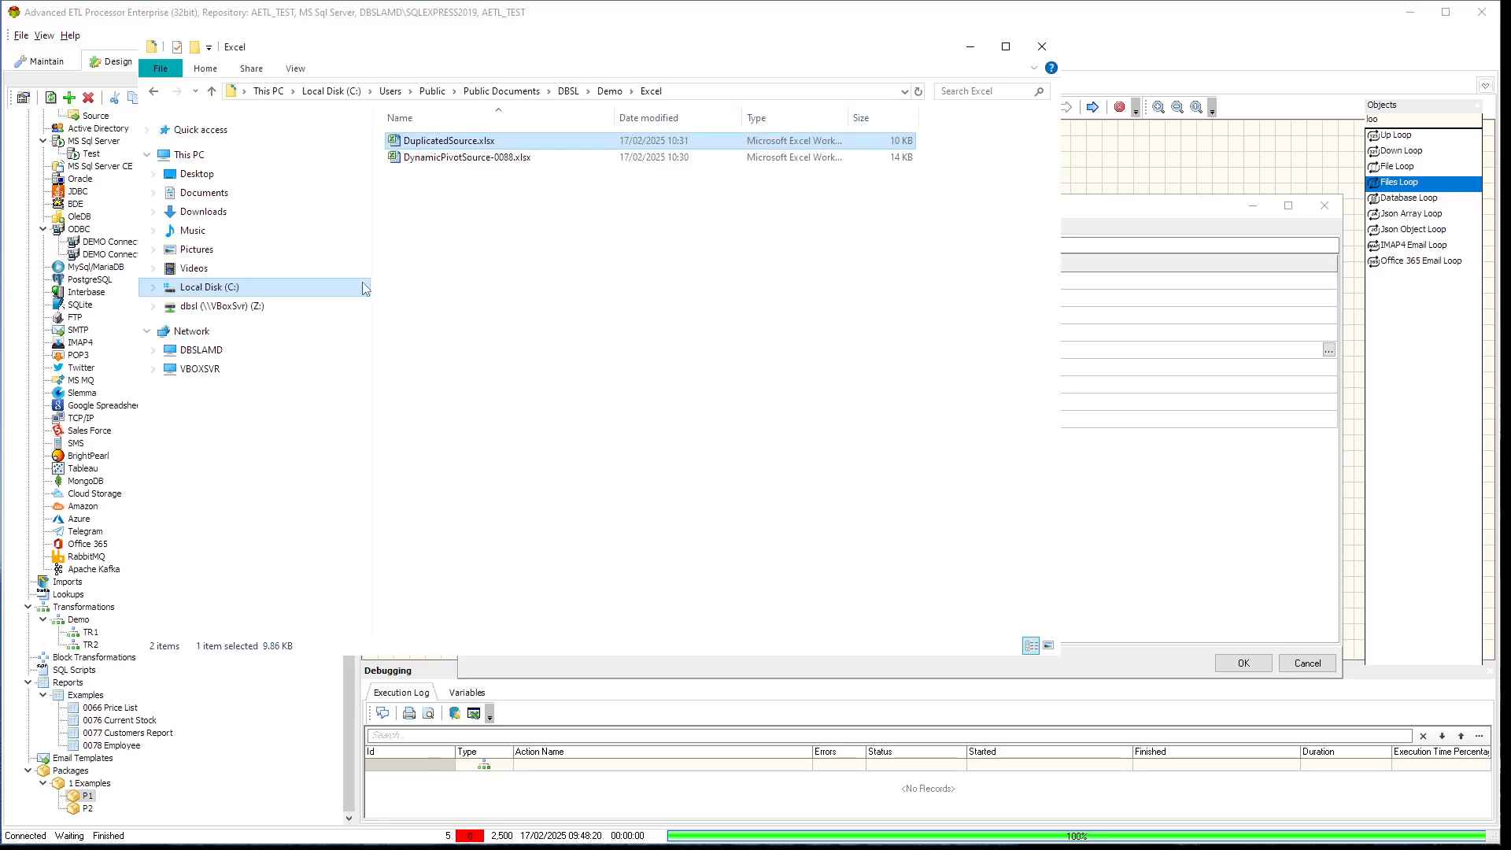
click(726, 92)
key(ctrl+c)
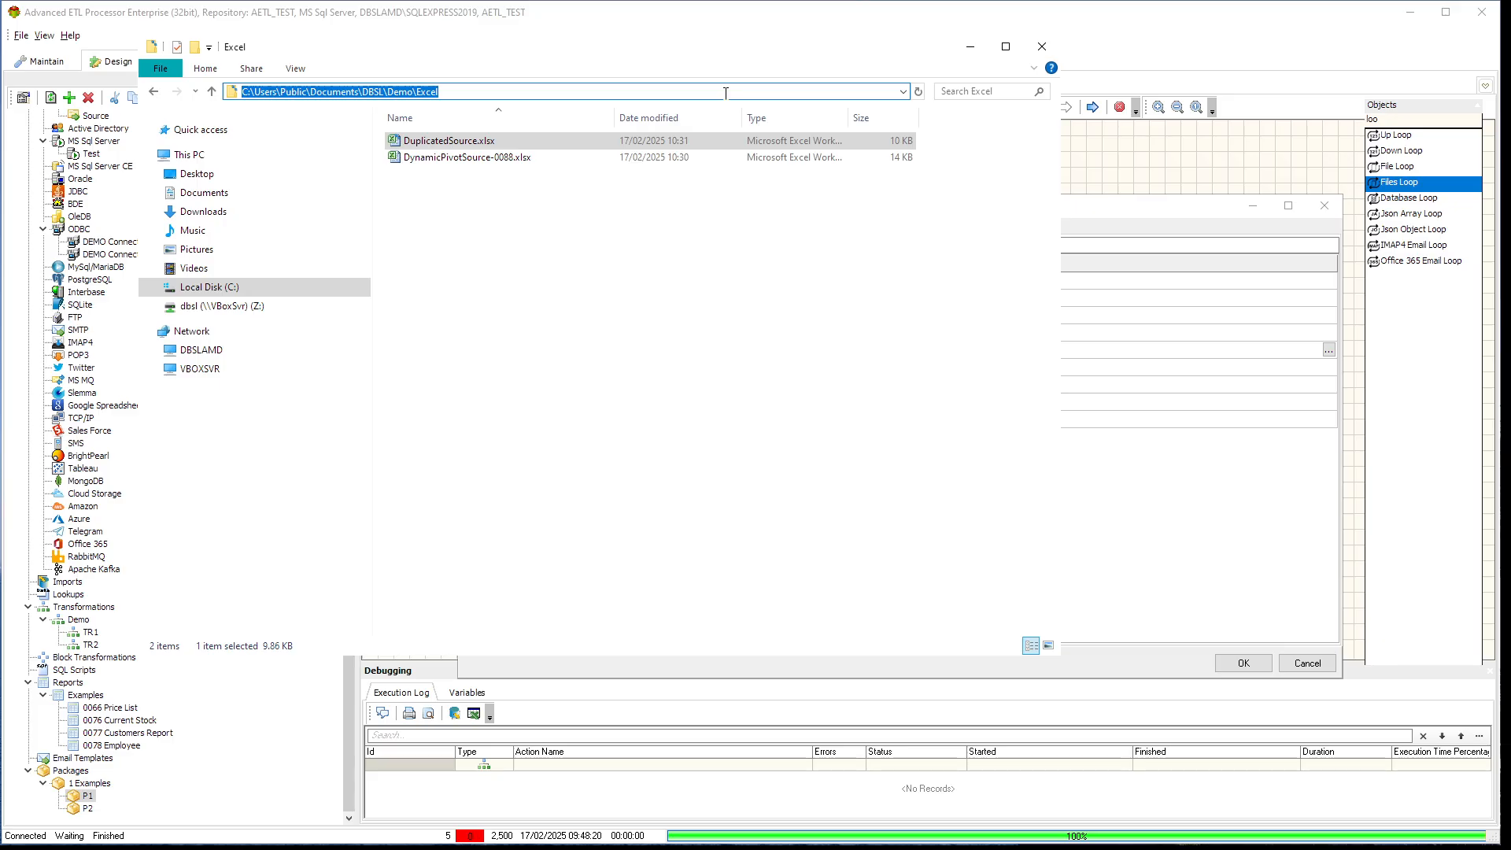
- Back in Advanced ETL Processor, set the Files Loop's File parameter to C:\Users\Public\Documents\DBSL\Demo\Excel\*.xlsx and accept the properties
click(1189, 213)
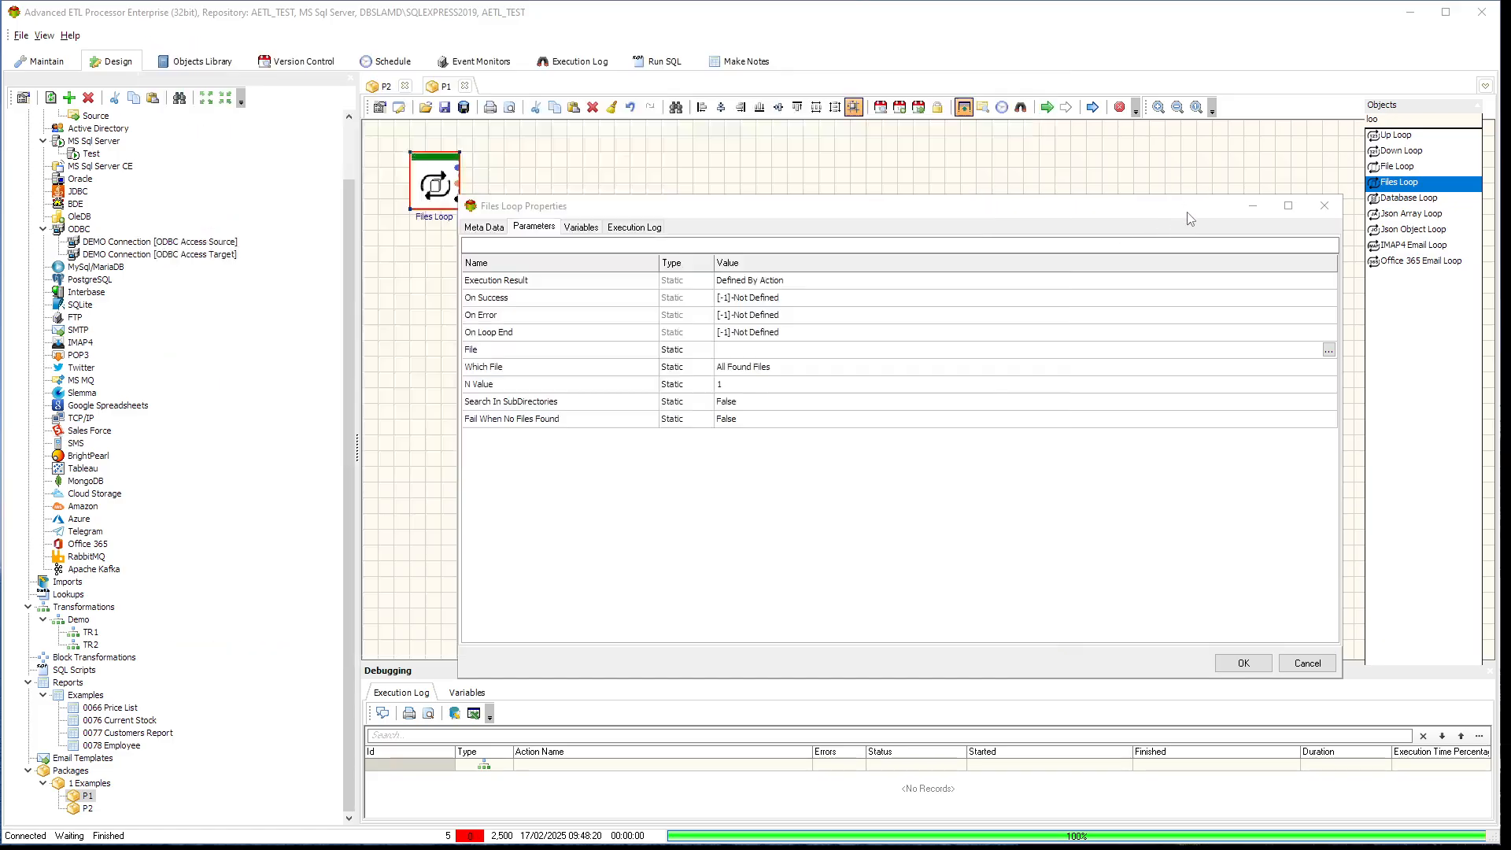
key(ctrl+v)
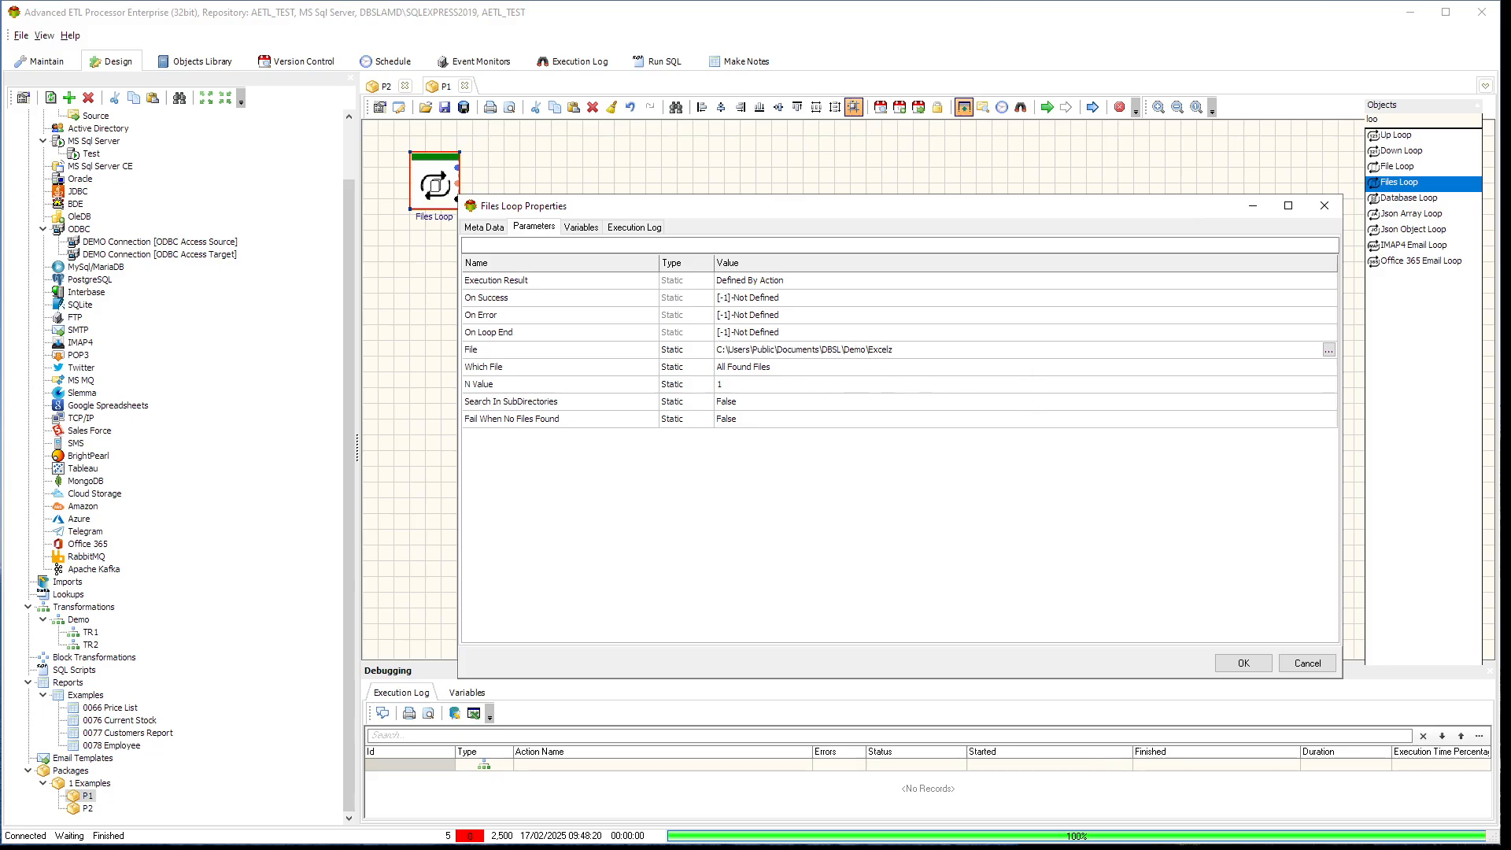
key(BackSpace)
text(sx)
drag(953, 348, 708, 363)
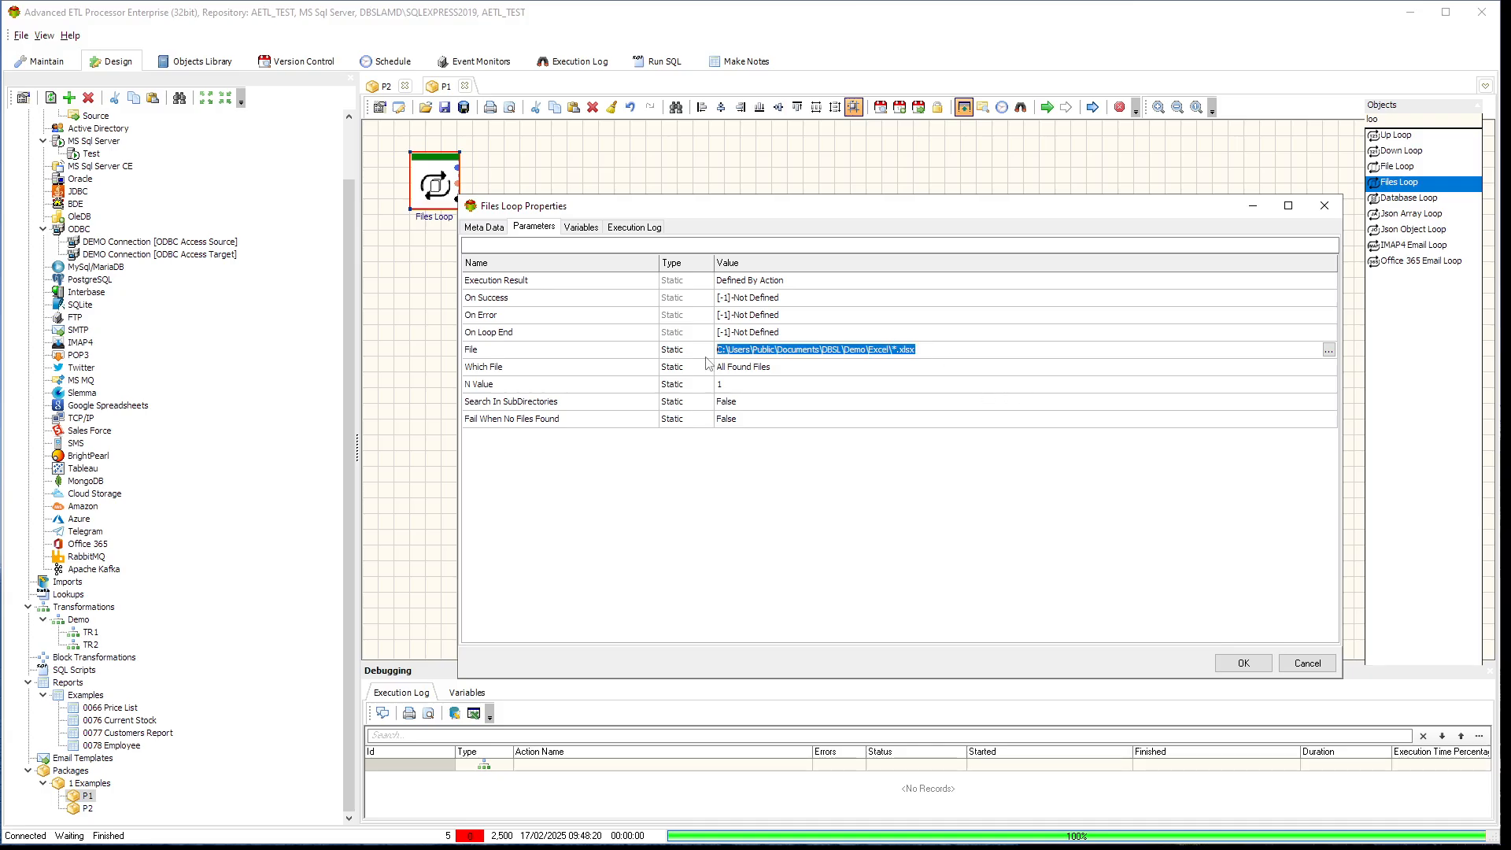
click(1250, 667)
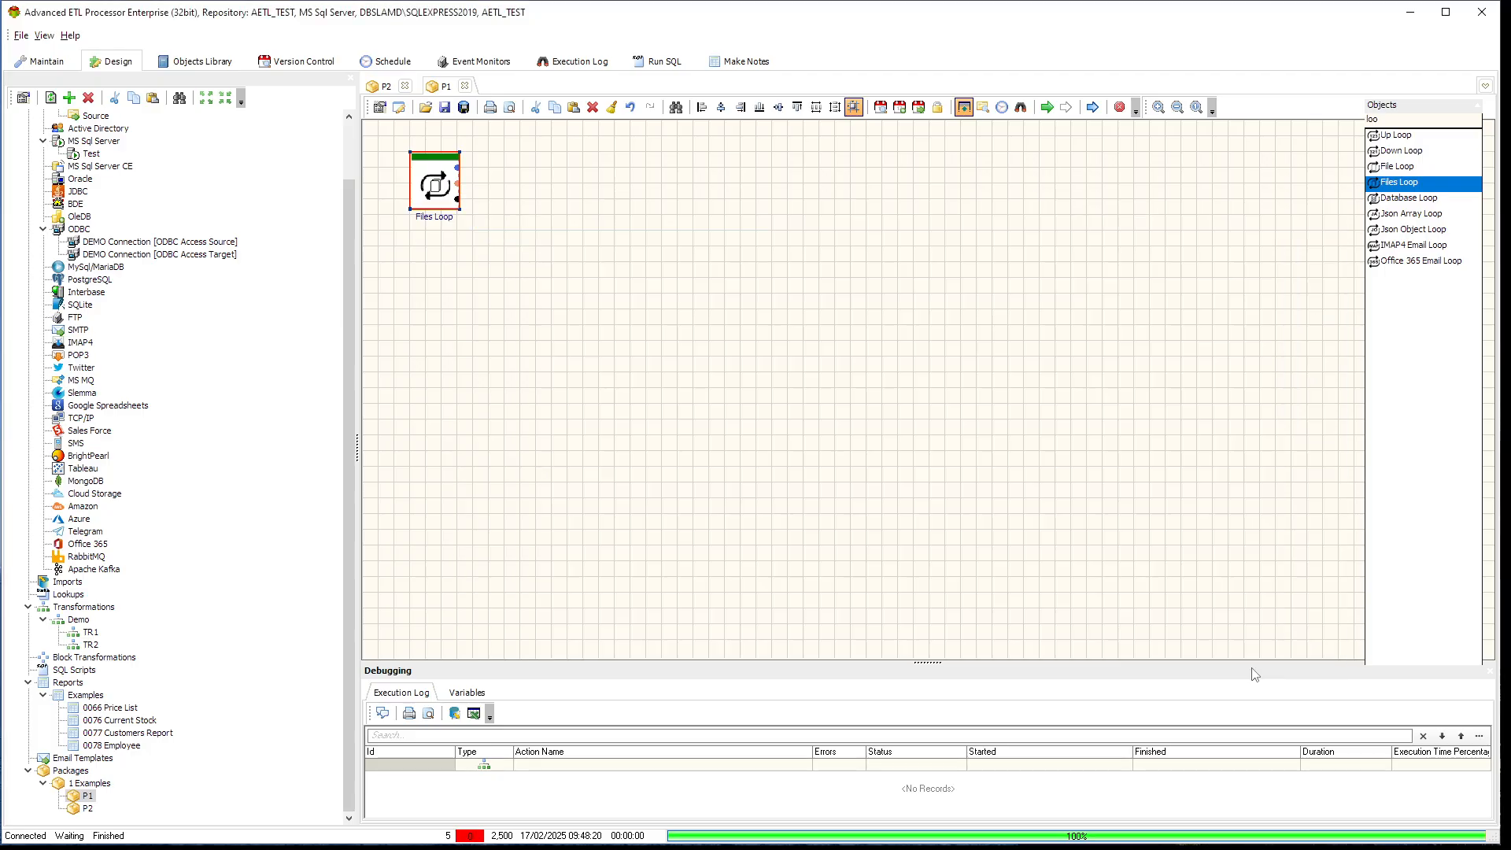
- Rename the Files Loop's Loop Value variable to #file# and accept the properties
double_click(432, 191)
click(581, 227)
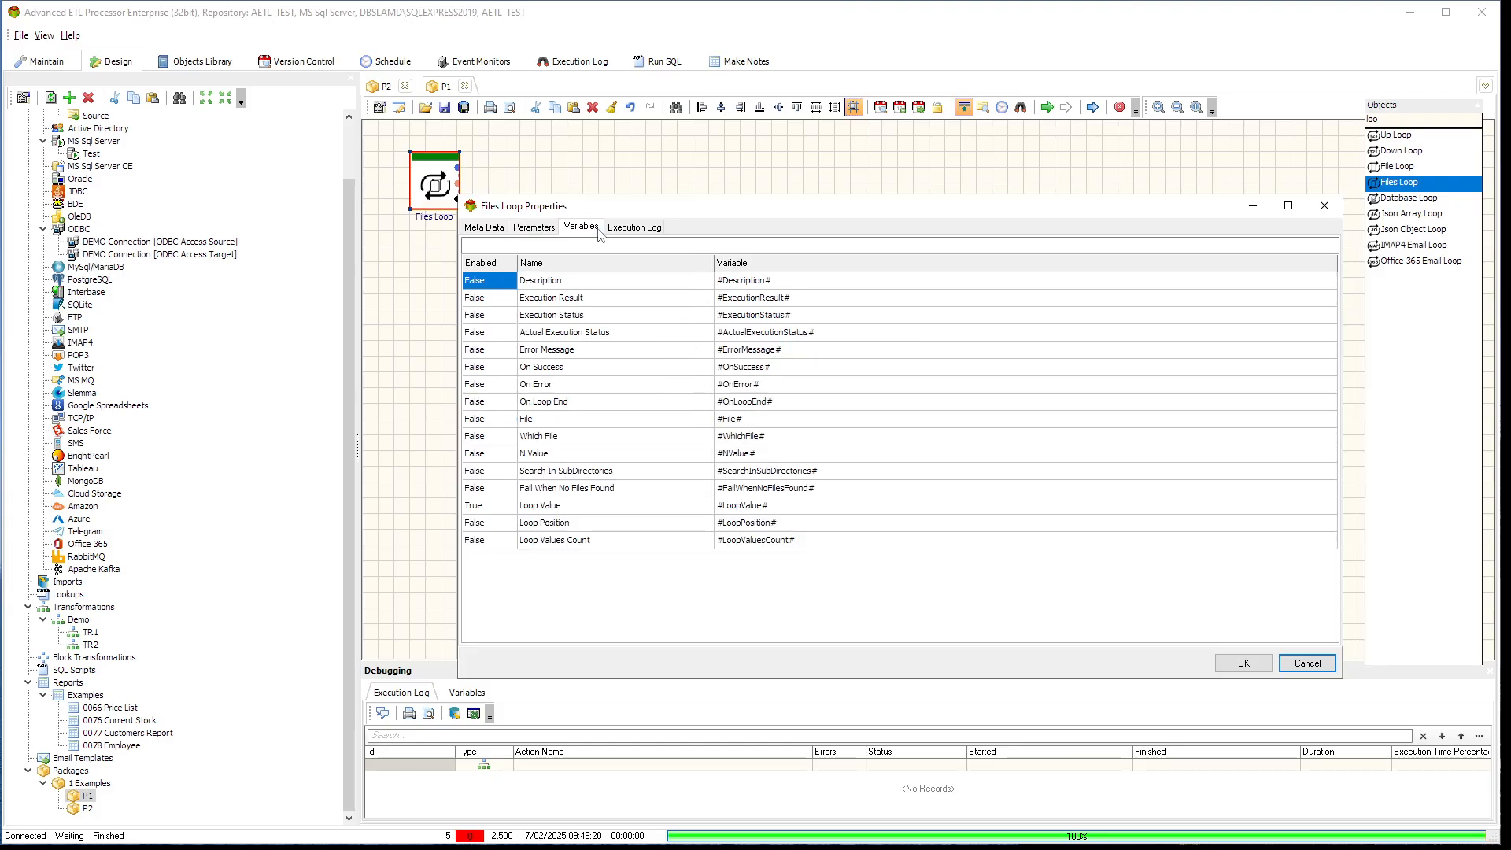
click(765, 507)
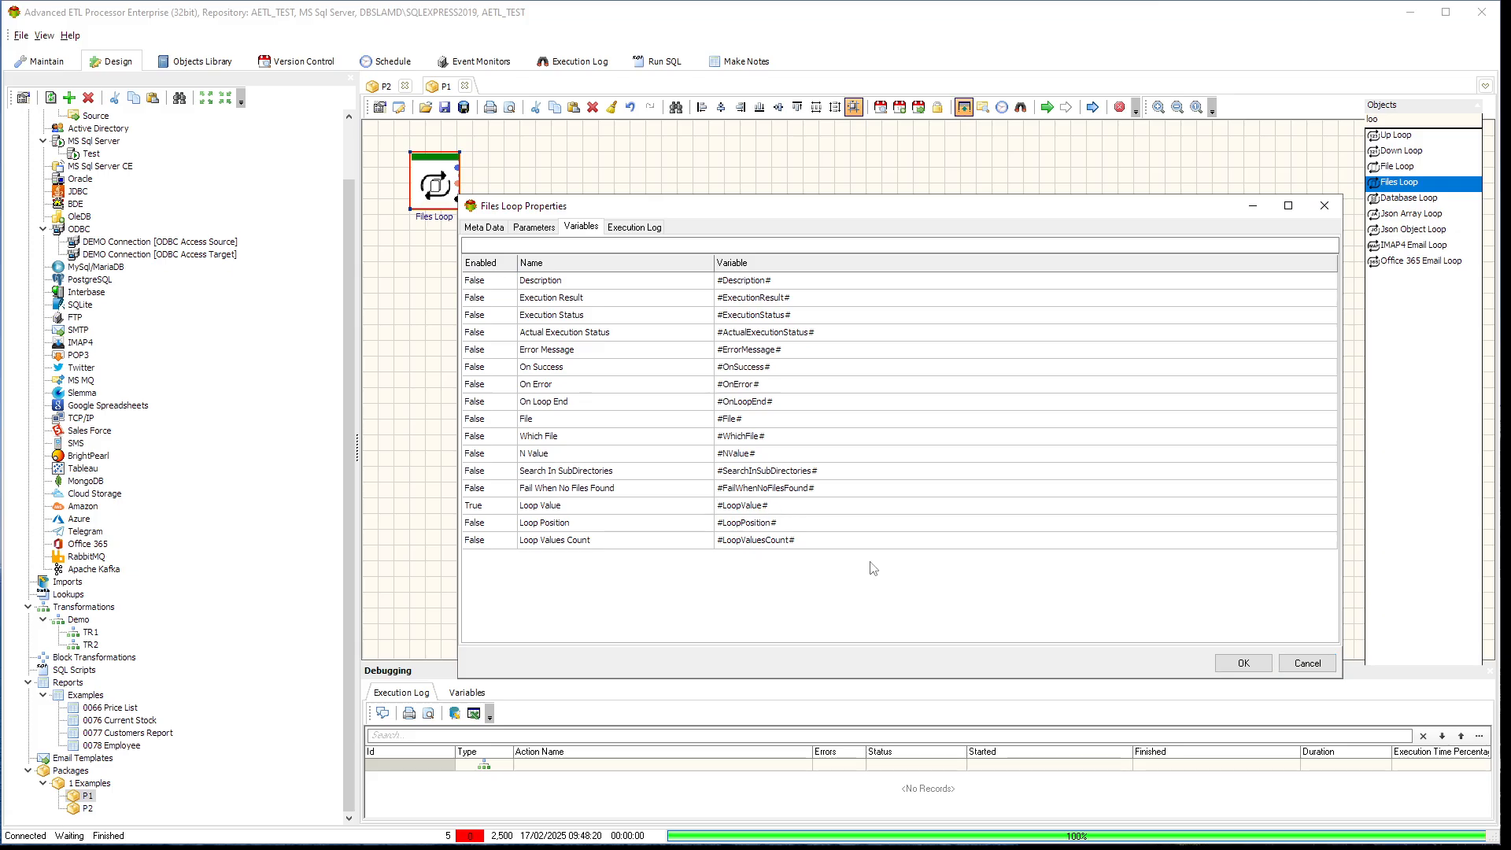
key(BackSpace)
key(BackSpace)
key(BackSpace)
key(BackSpace)
click(707, 507)
click(1244, 663)
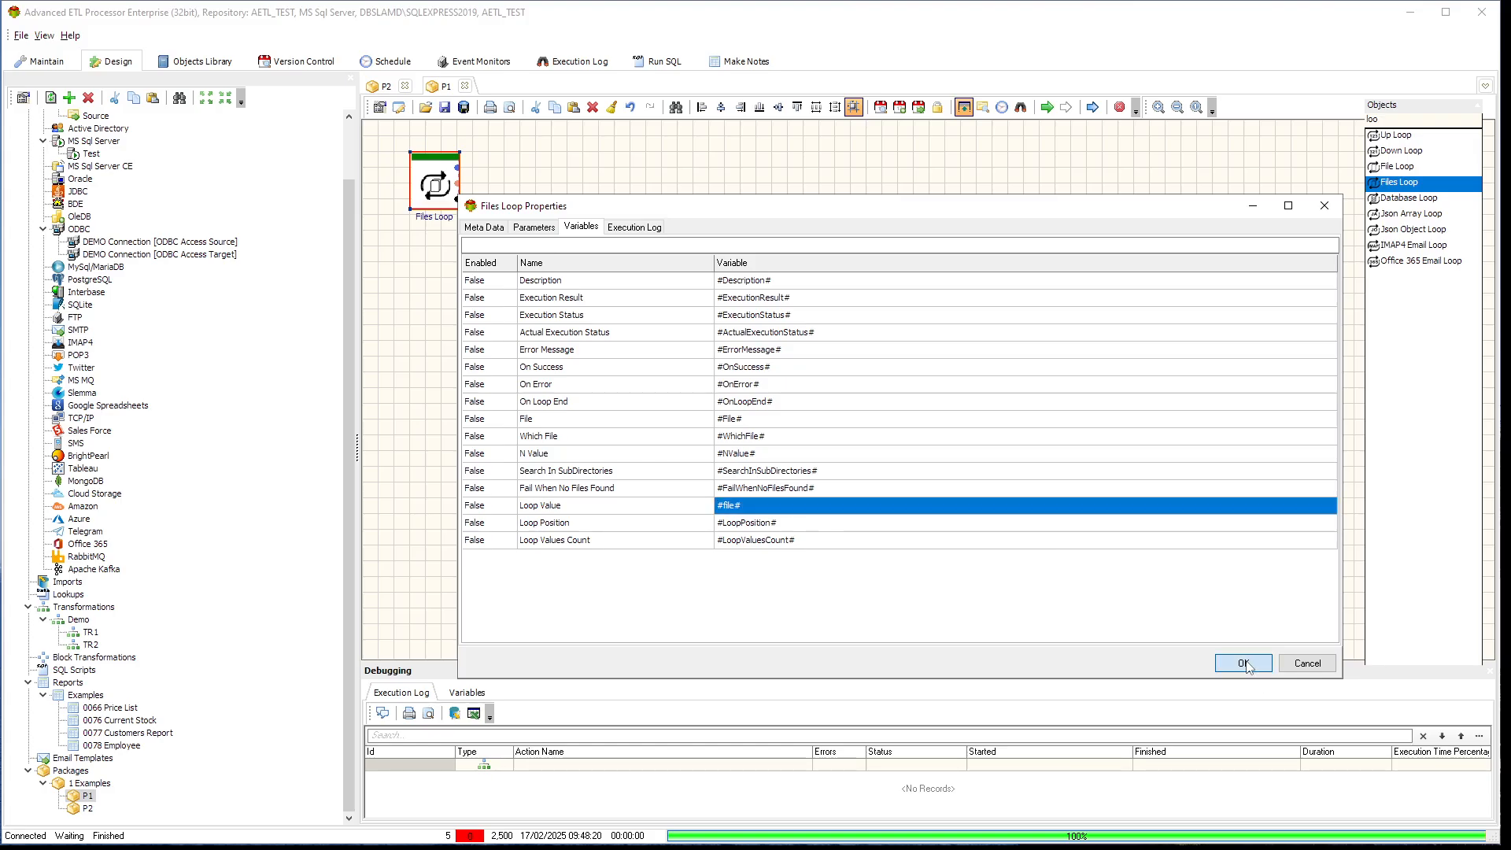
- Place a Check If Sheet Exists object beside the Files Loop and connect the loop's blue success output to it
click(1430, 119)
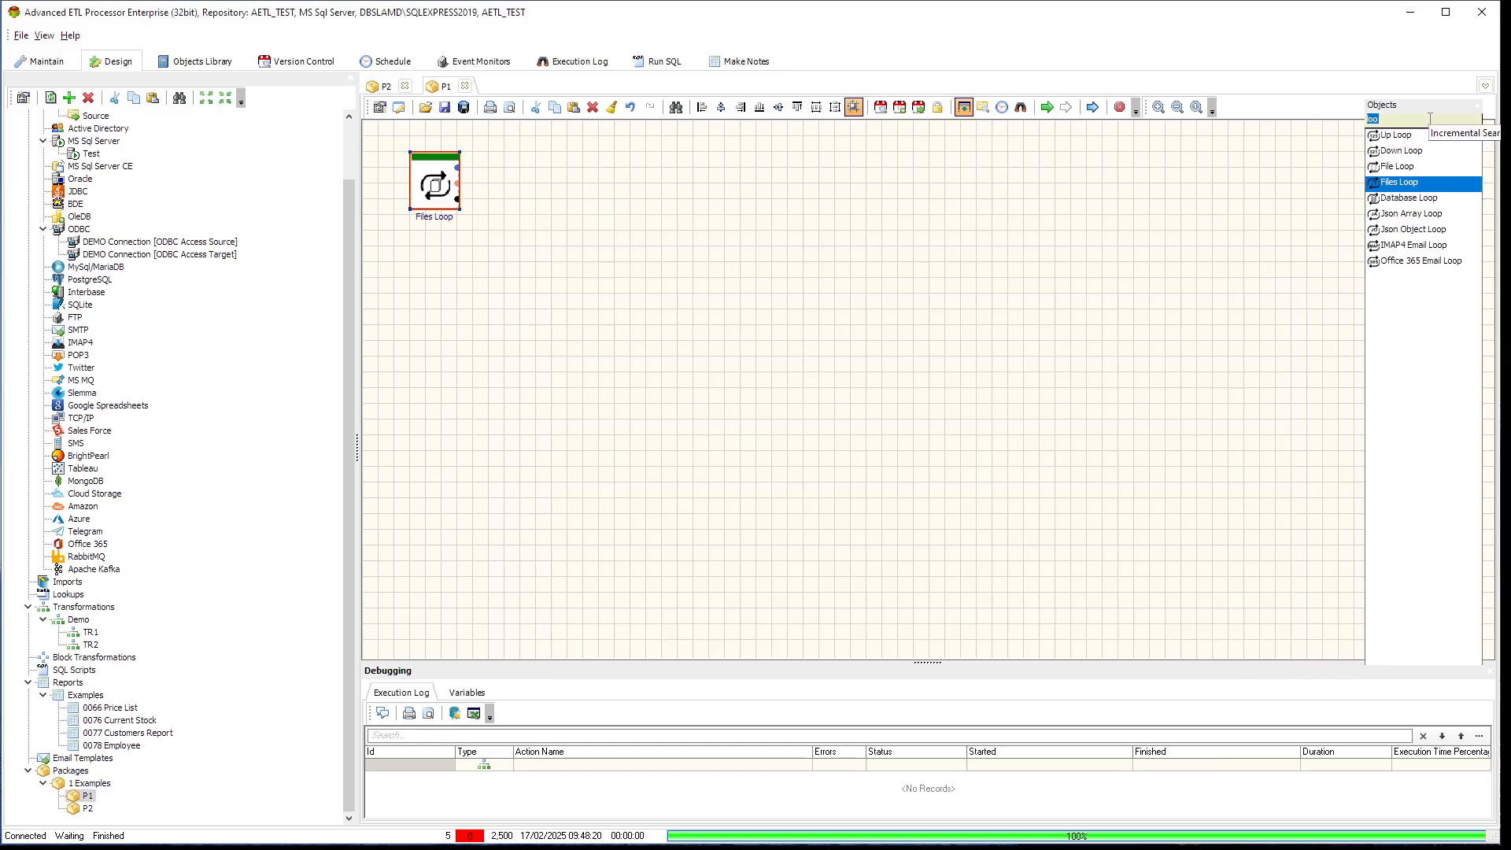
text(che)
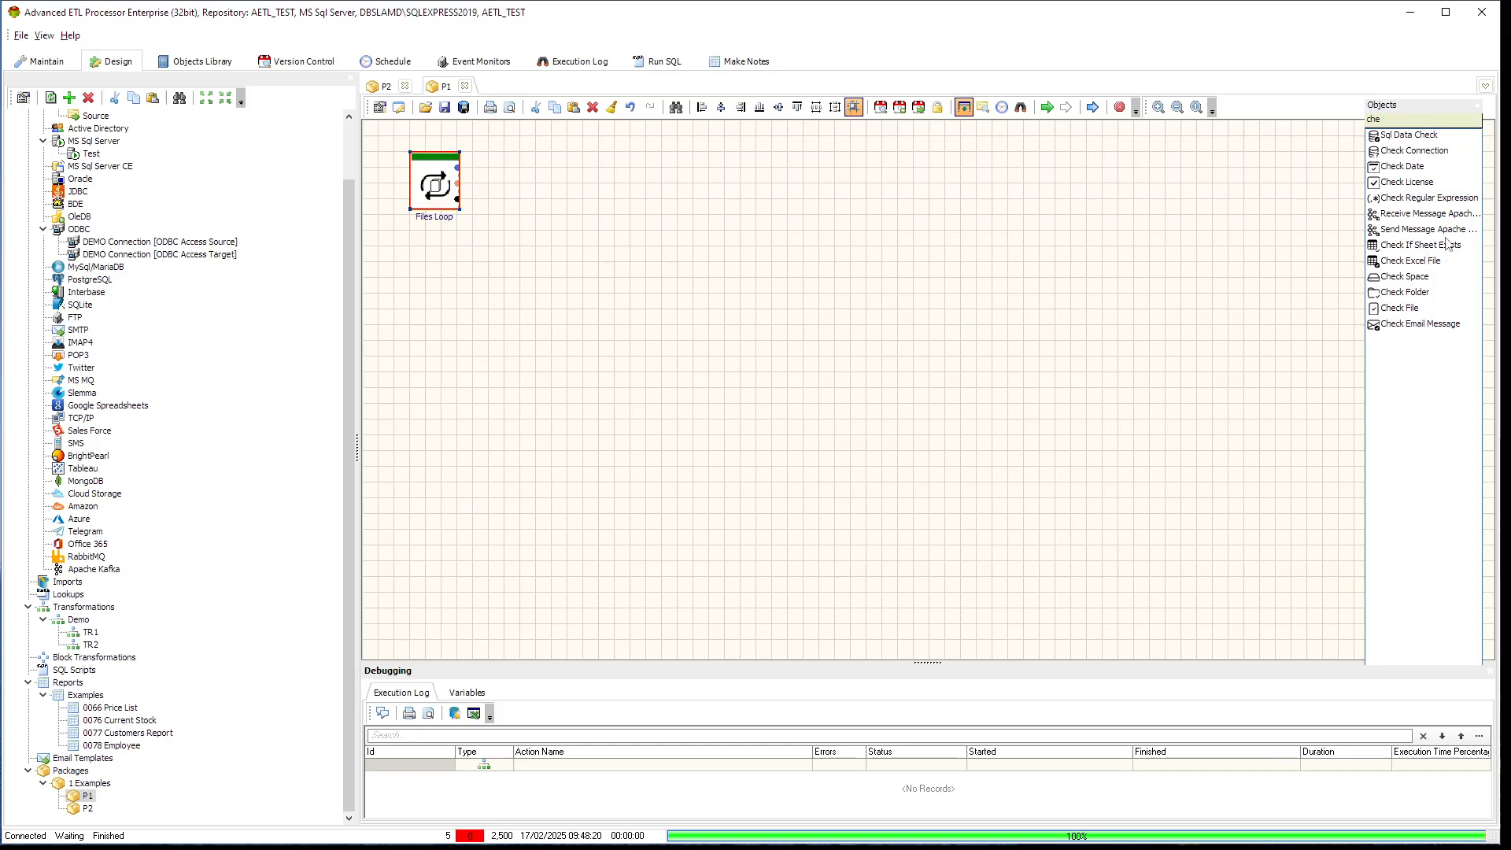
drag(1447, 248, 1318, 248)
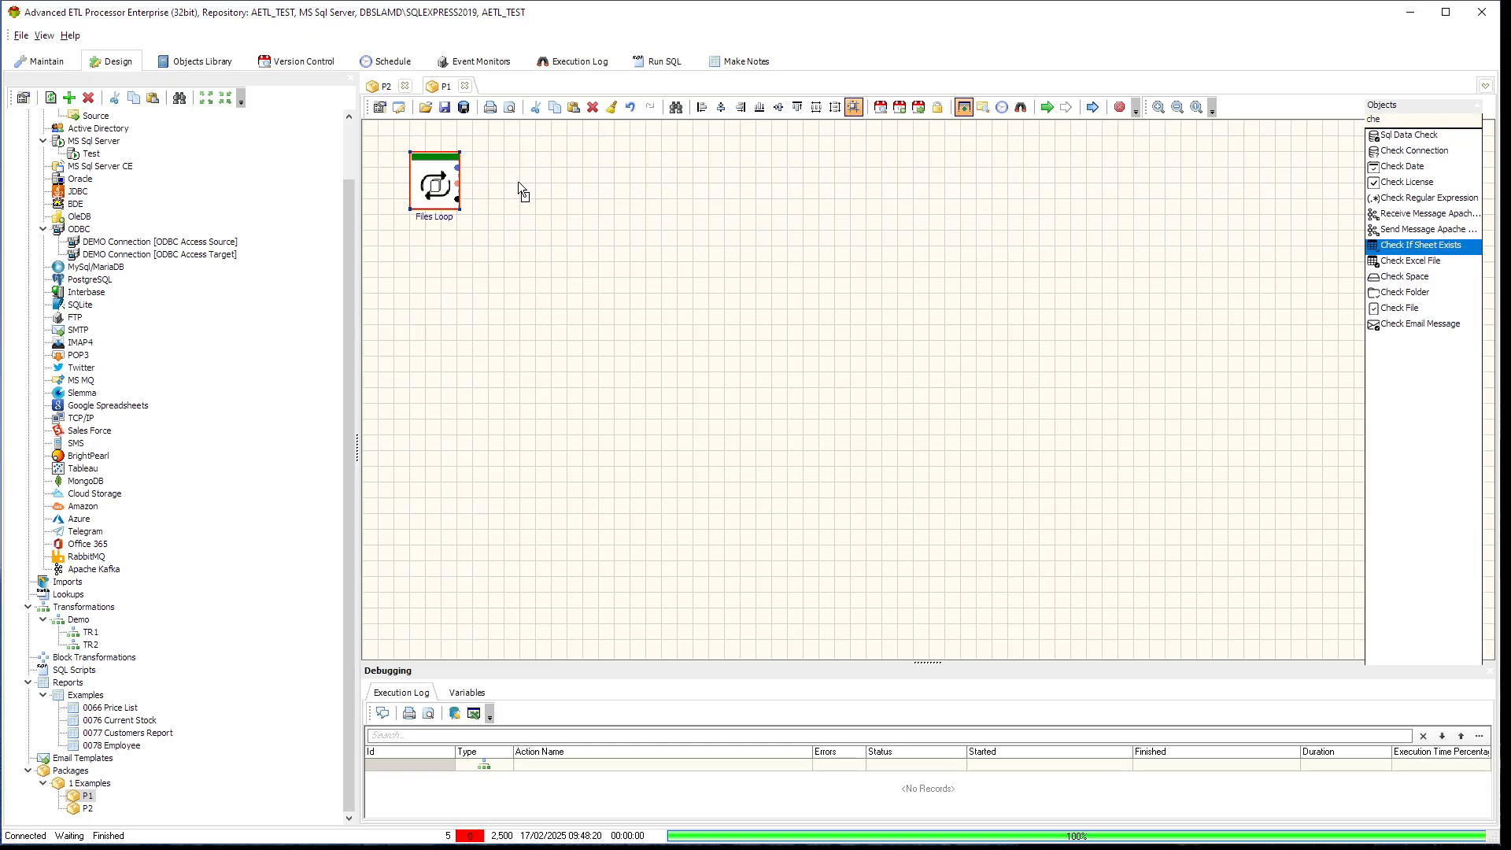
drag(518, 181, 561, 206)
- Set the Check If Sheet Exists object's File to the variable #file# and its Sheet to Sales
double_click(562, 203)
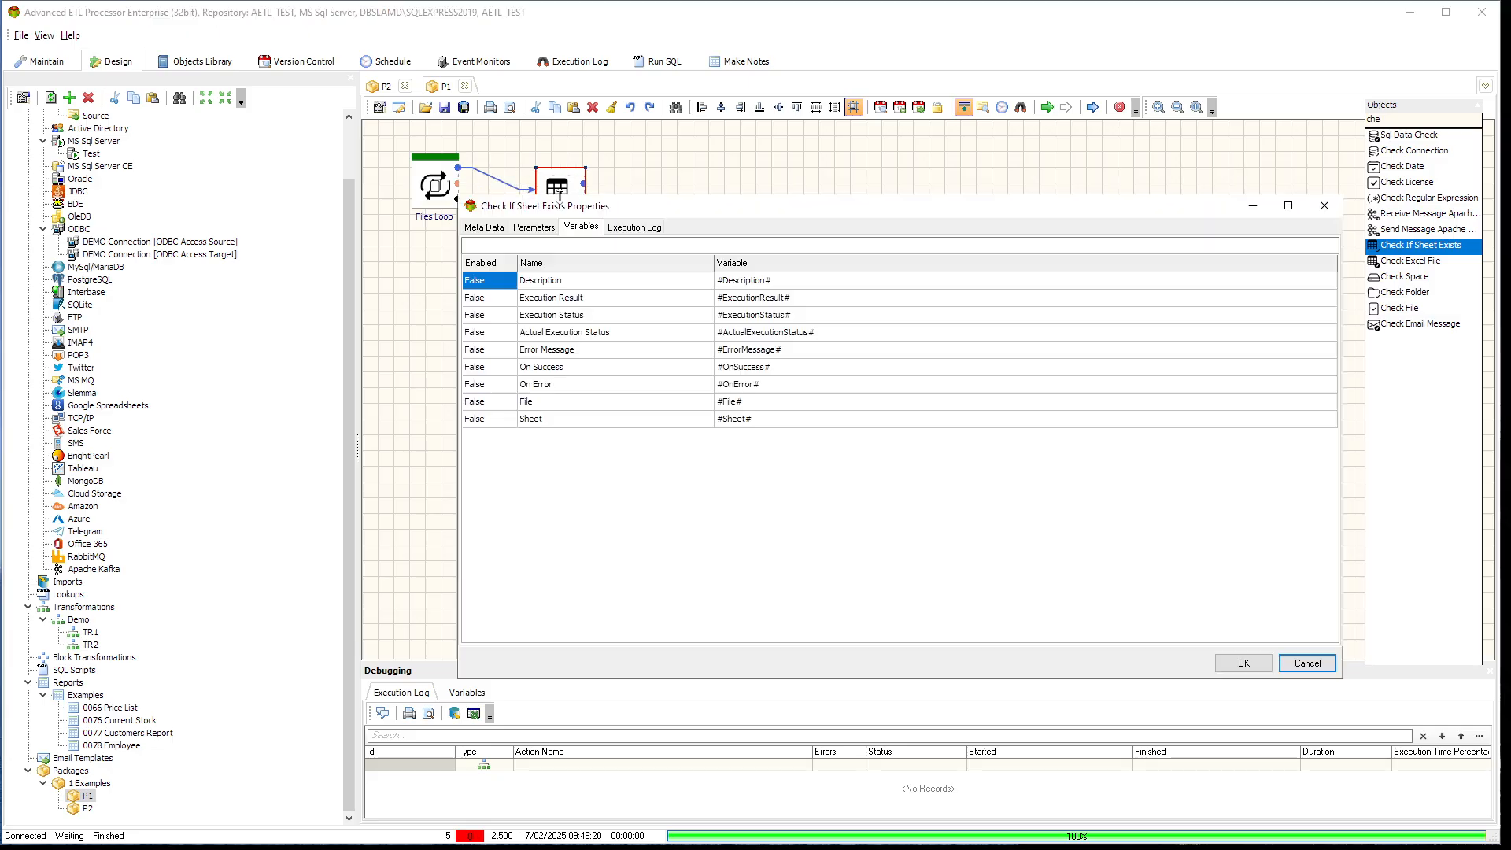
click(780, 409)
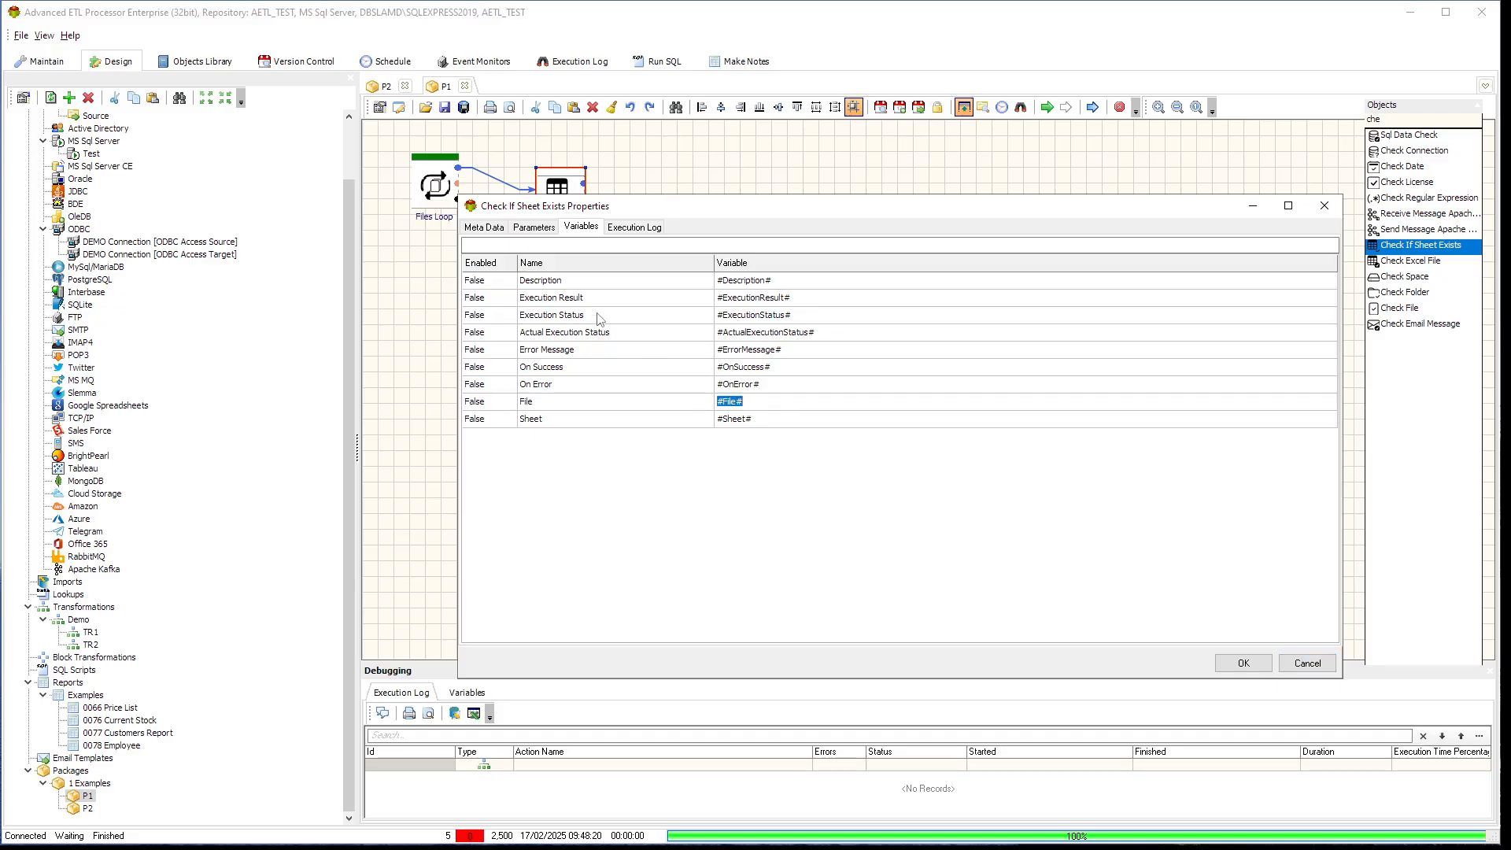
click(535, 227)
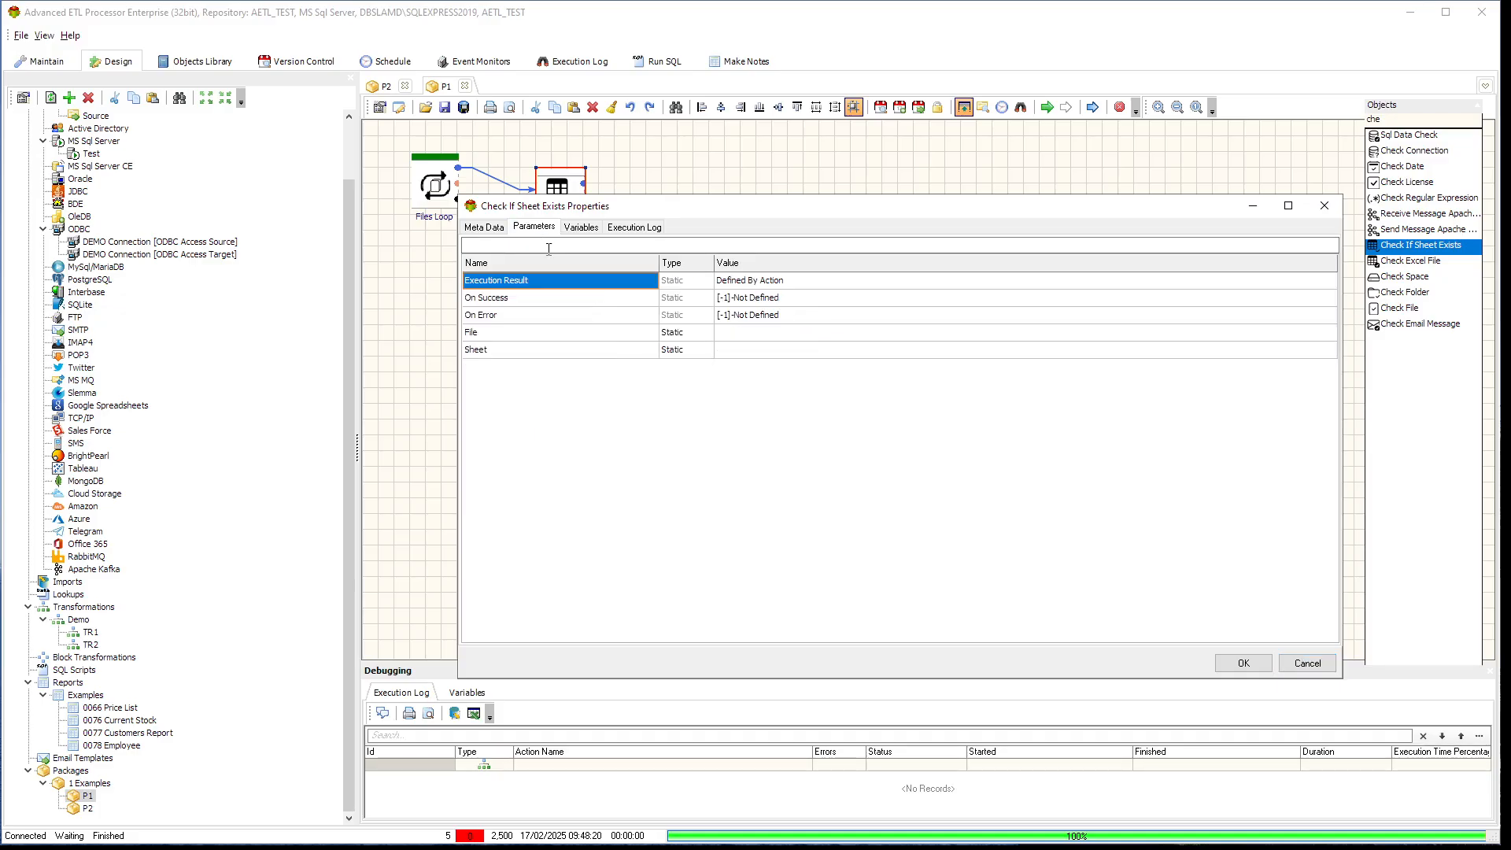
click(787, 334)
text(#file#)
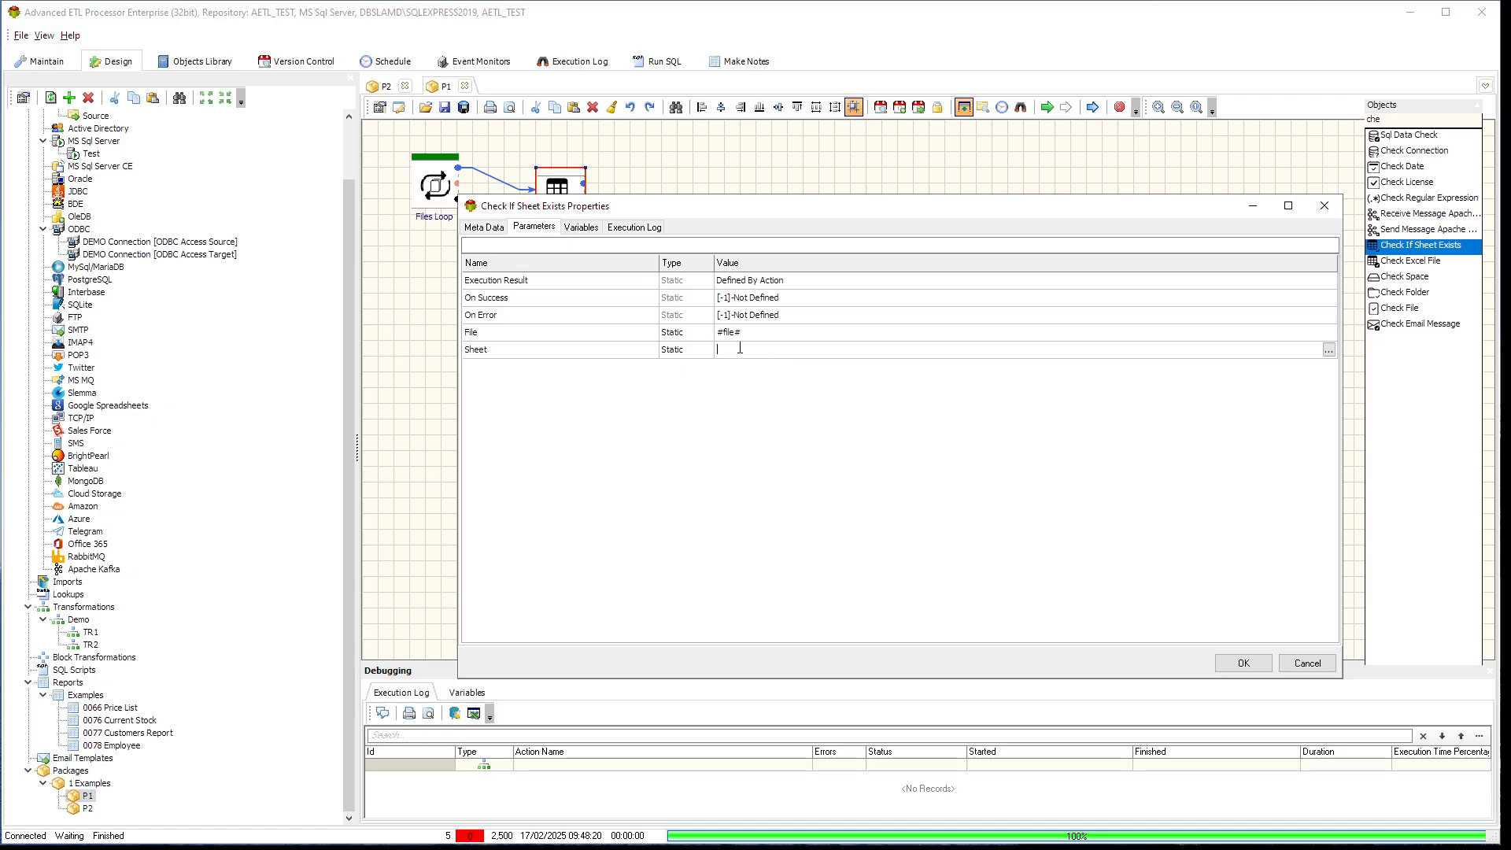
click(692, 333)
click(695, 338)
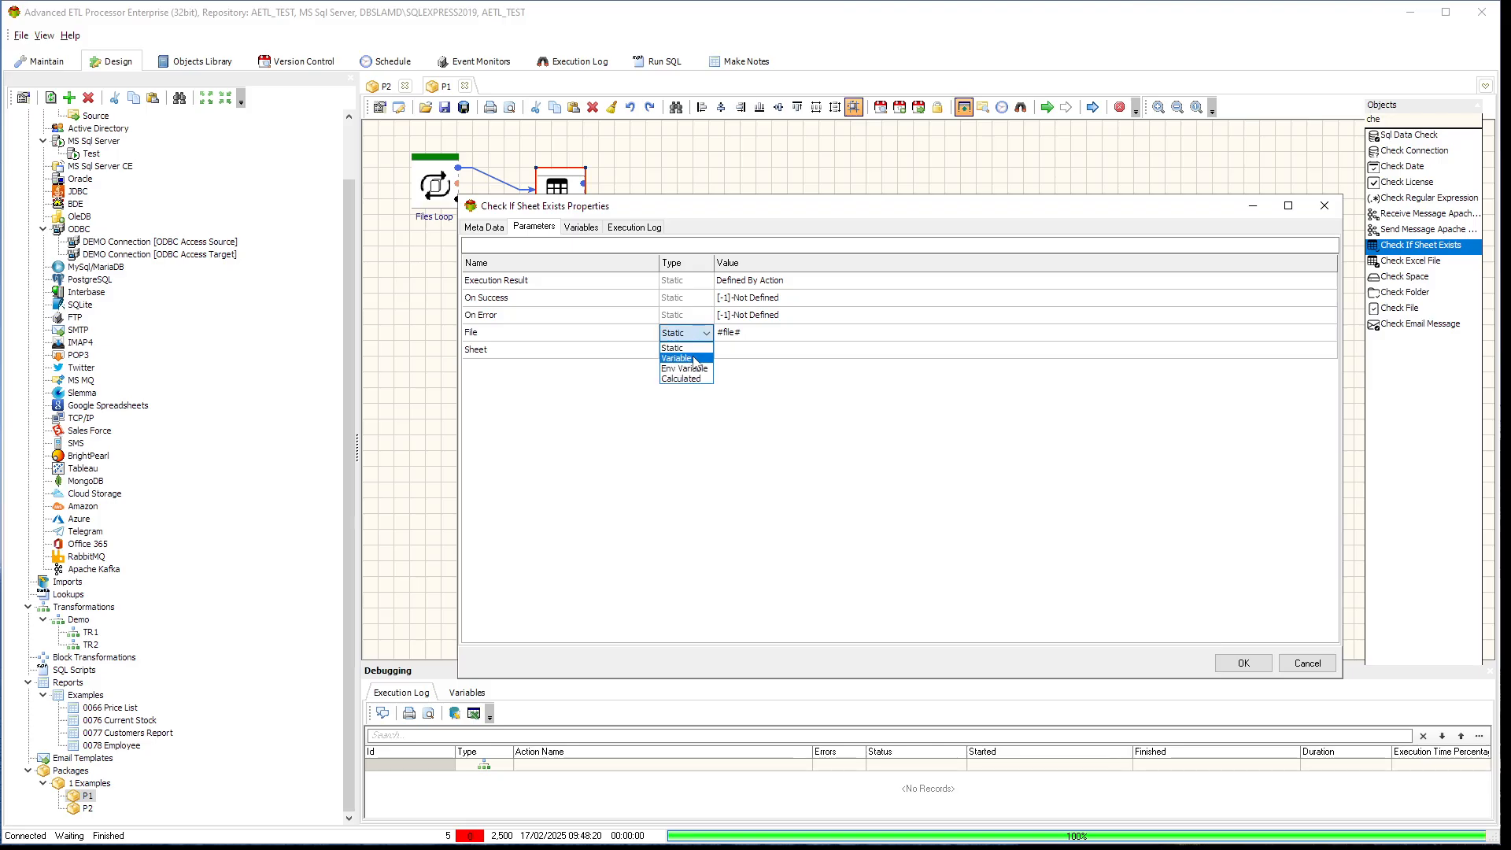
click(697, 359)
click(750, 351)
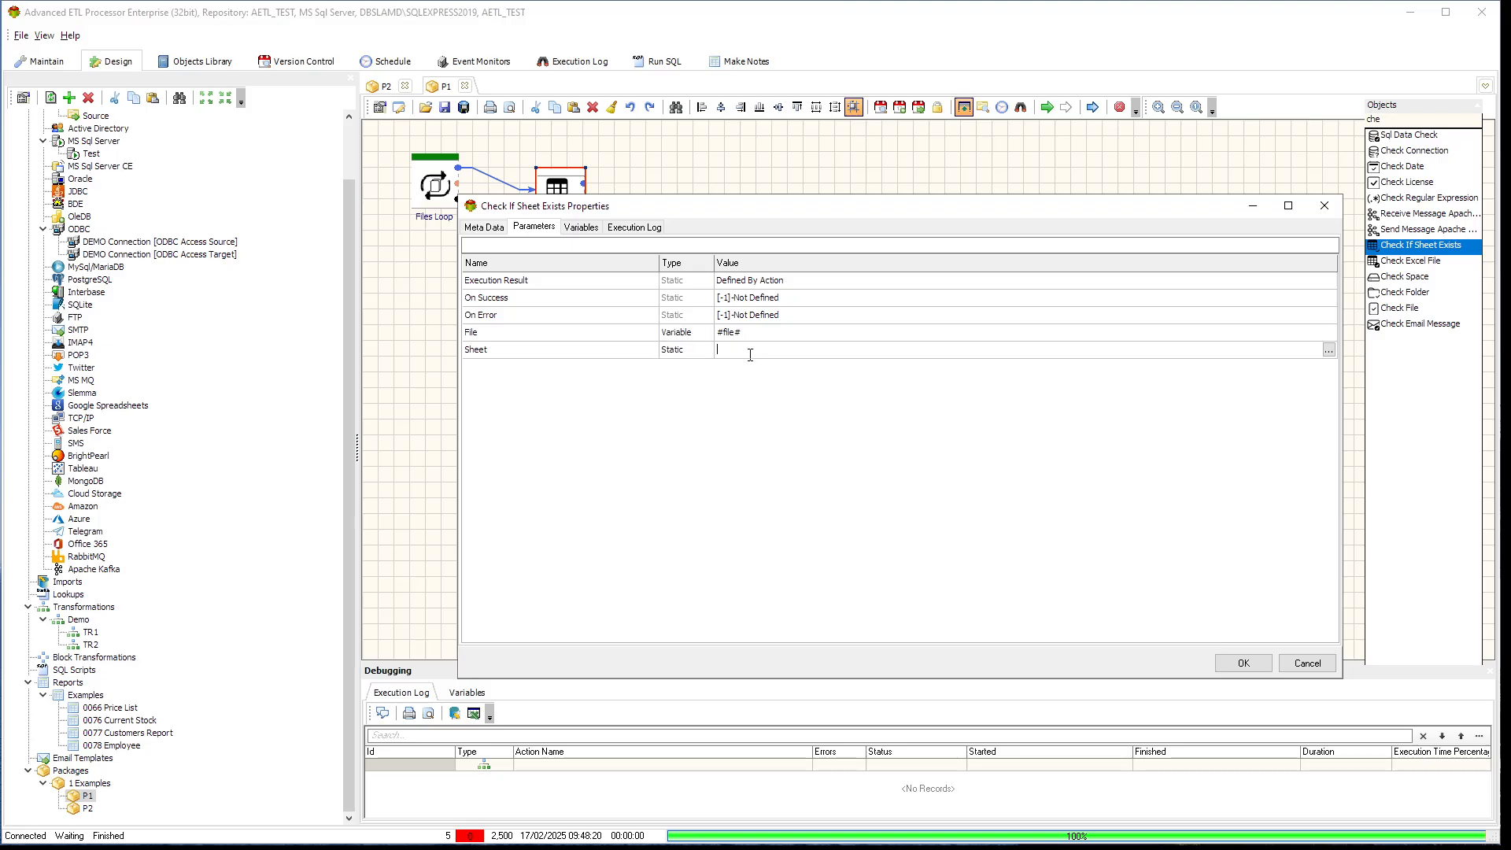
text(Sales)
click(1216, 663)
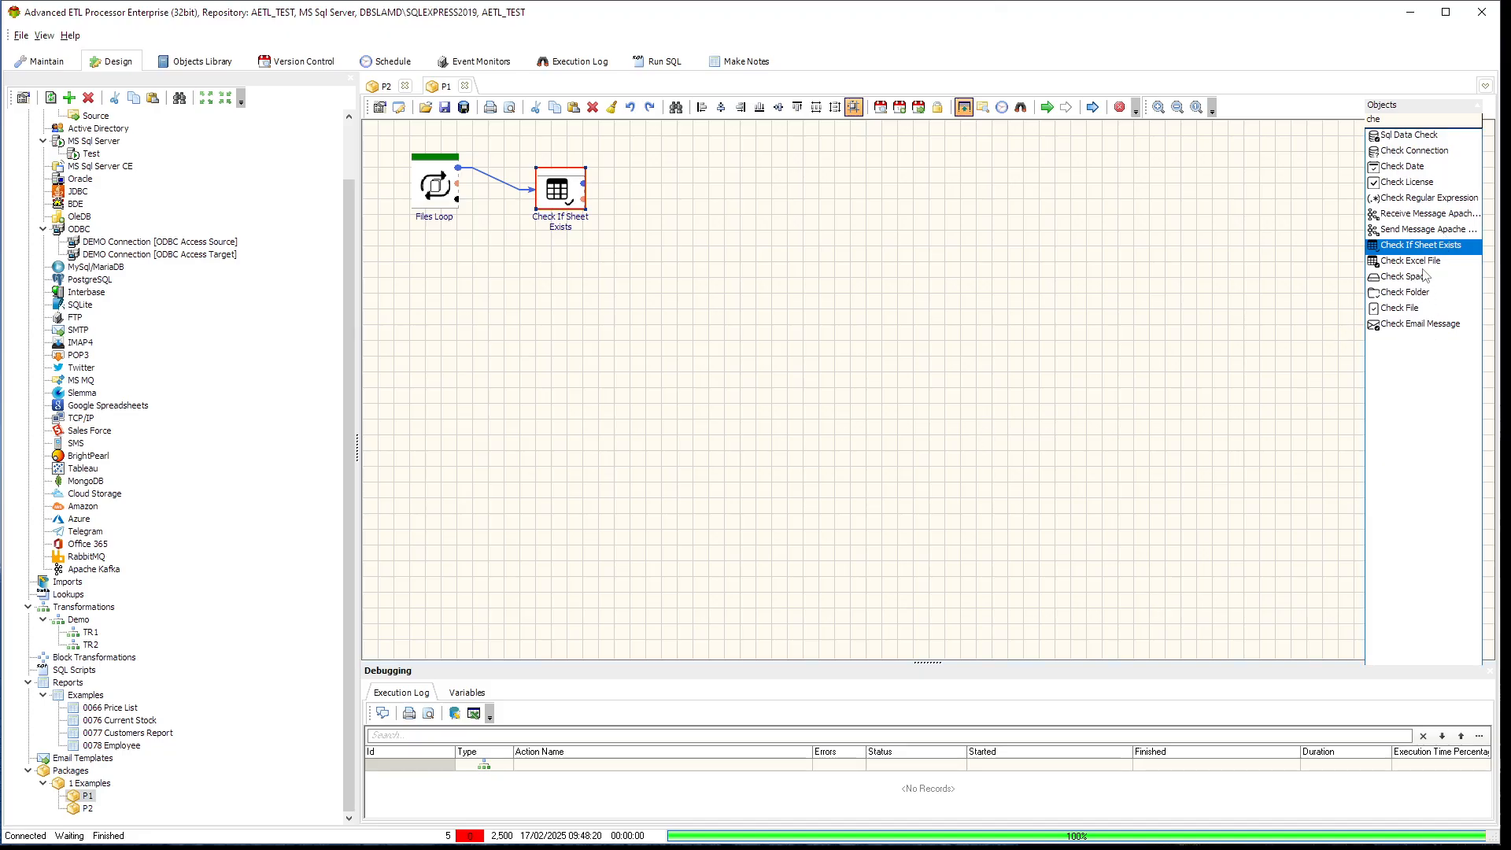
- Place an Add Sheet object below and beyond Check If Sheet Exists and connect the check's red error output to it
double_click(1420, 119)
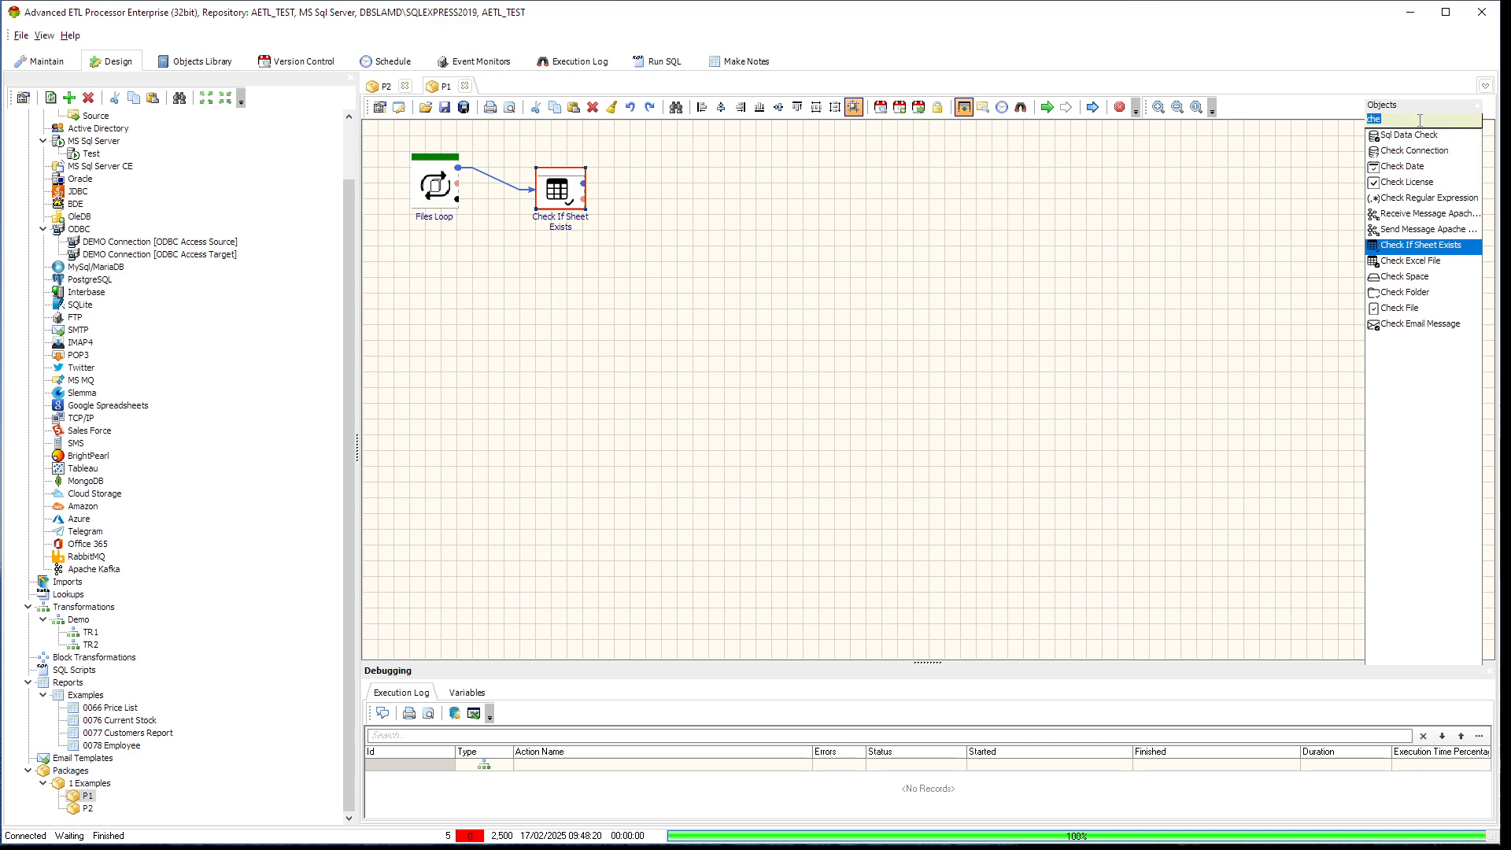
text(shee)
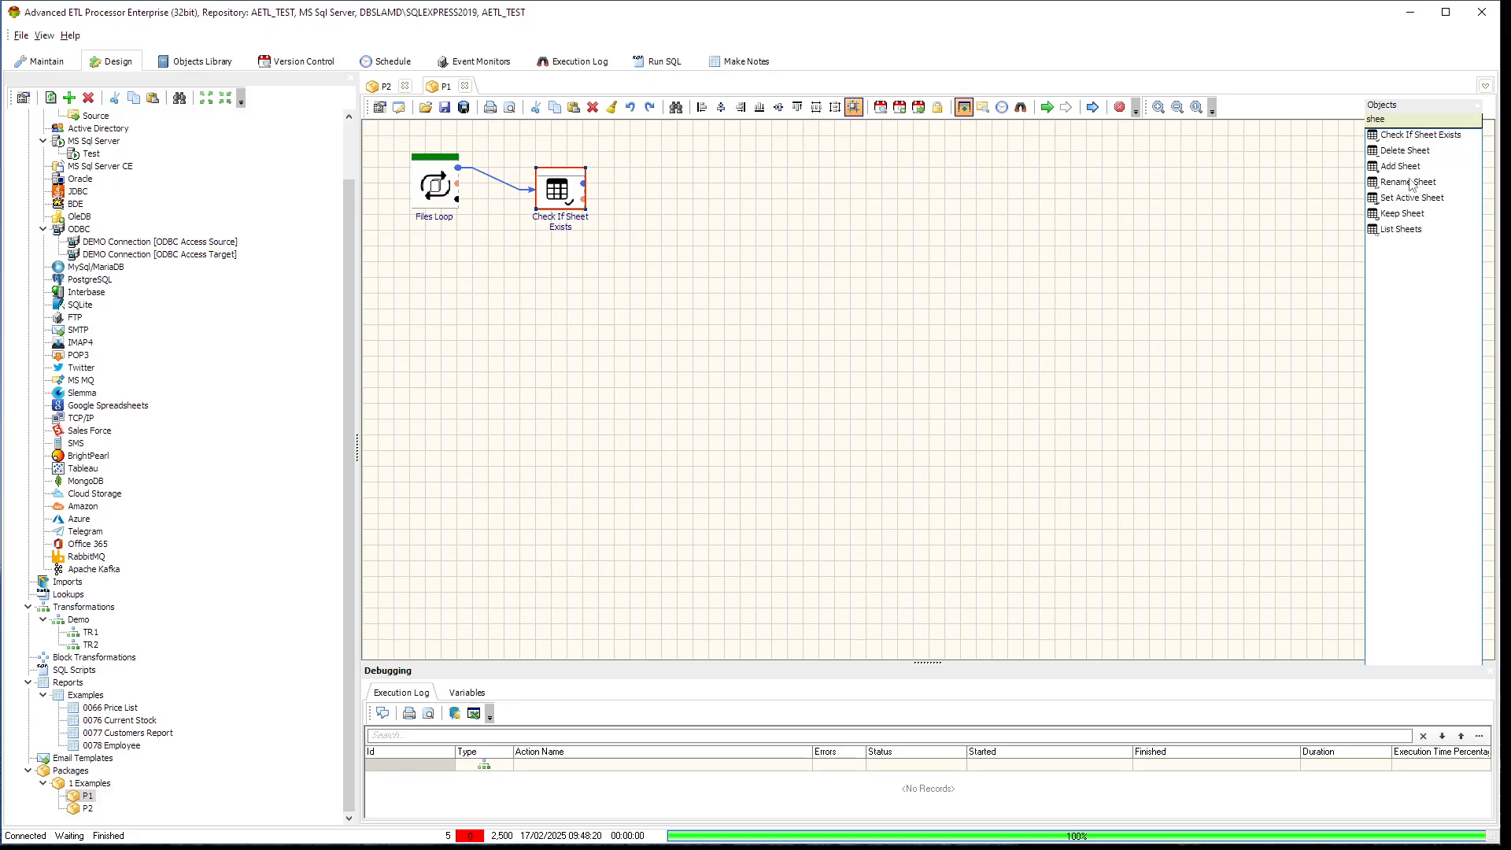
drag(1412, 170, 926, 190)
drag(650, 189, 672, 244)
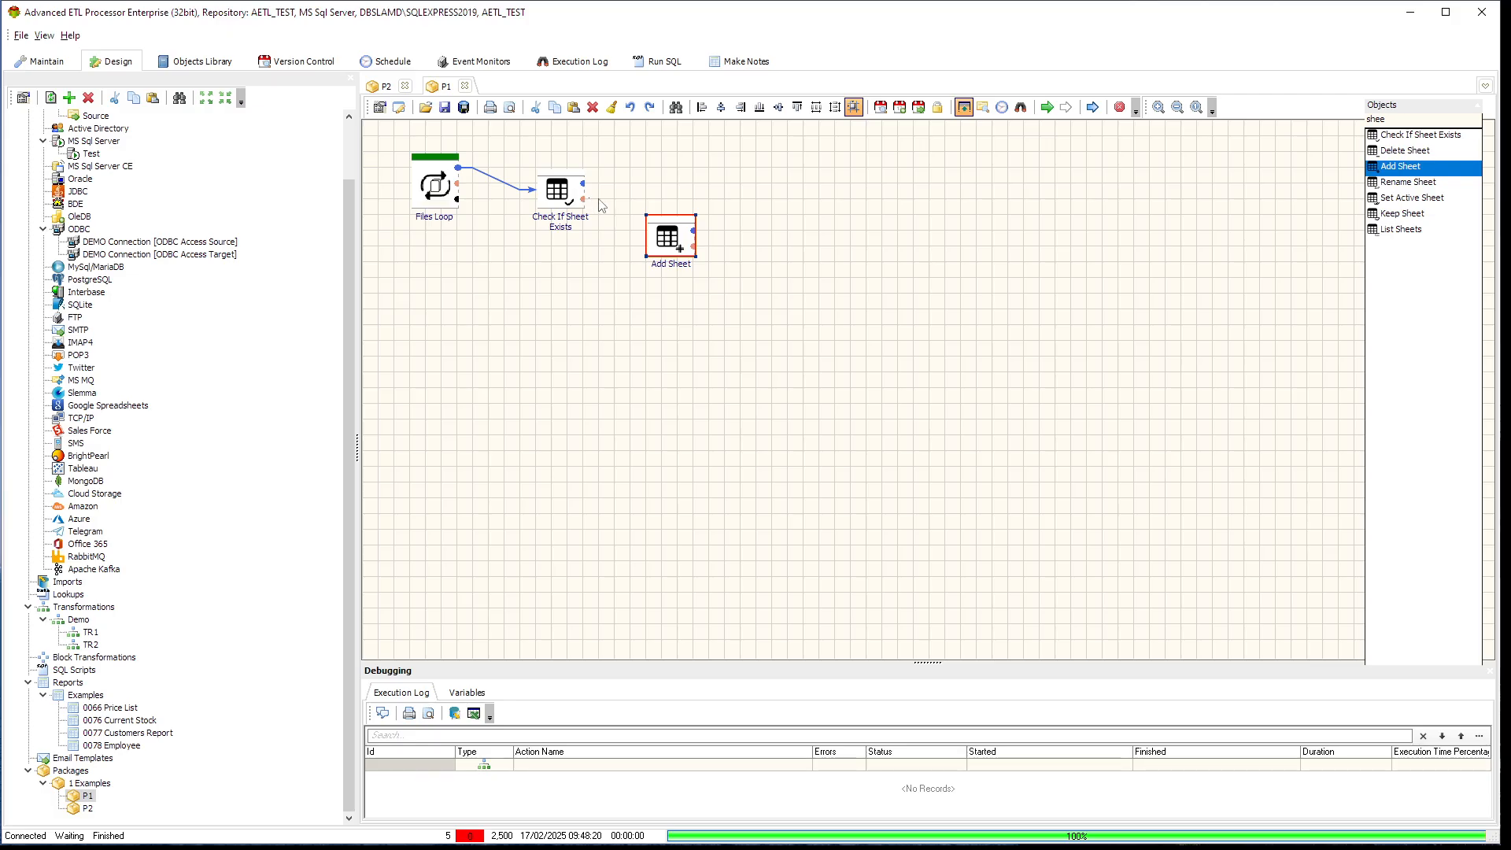
drag(584, 199, 669, 240)
drag(583, 200, 673, 250)
- Set the Add Sheet object's File parameter to #file# with the type Variable
double_click(671, 245)
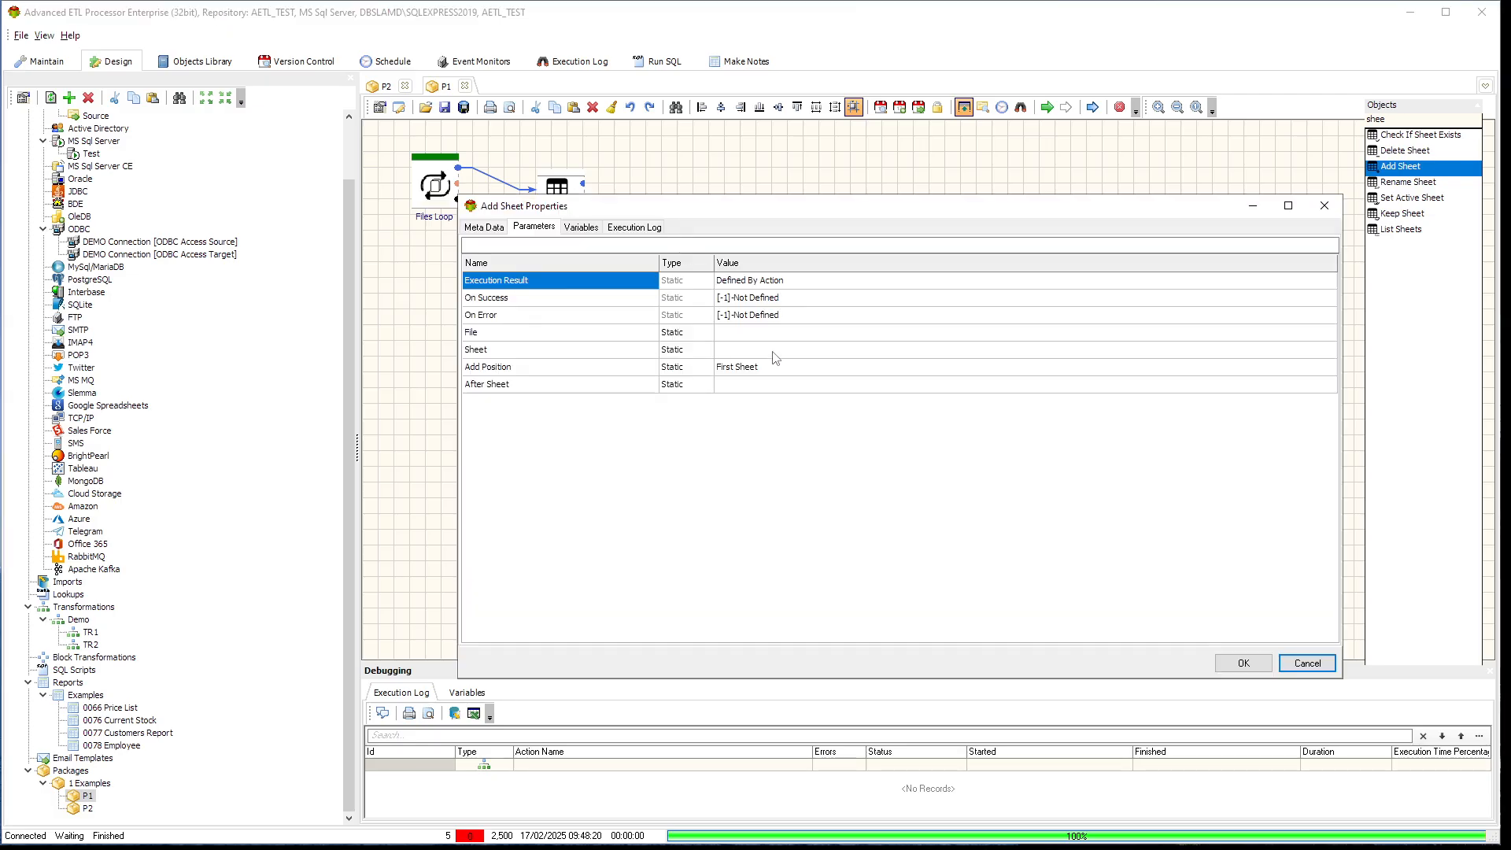
click(752, 333)
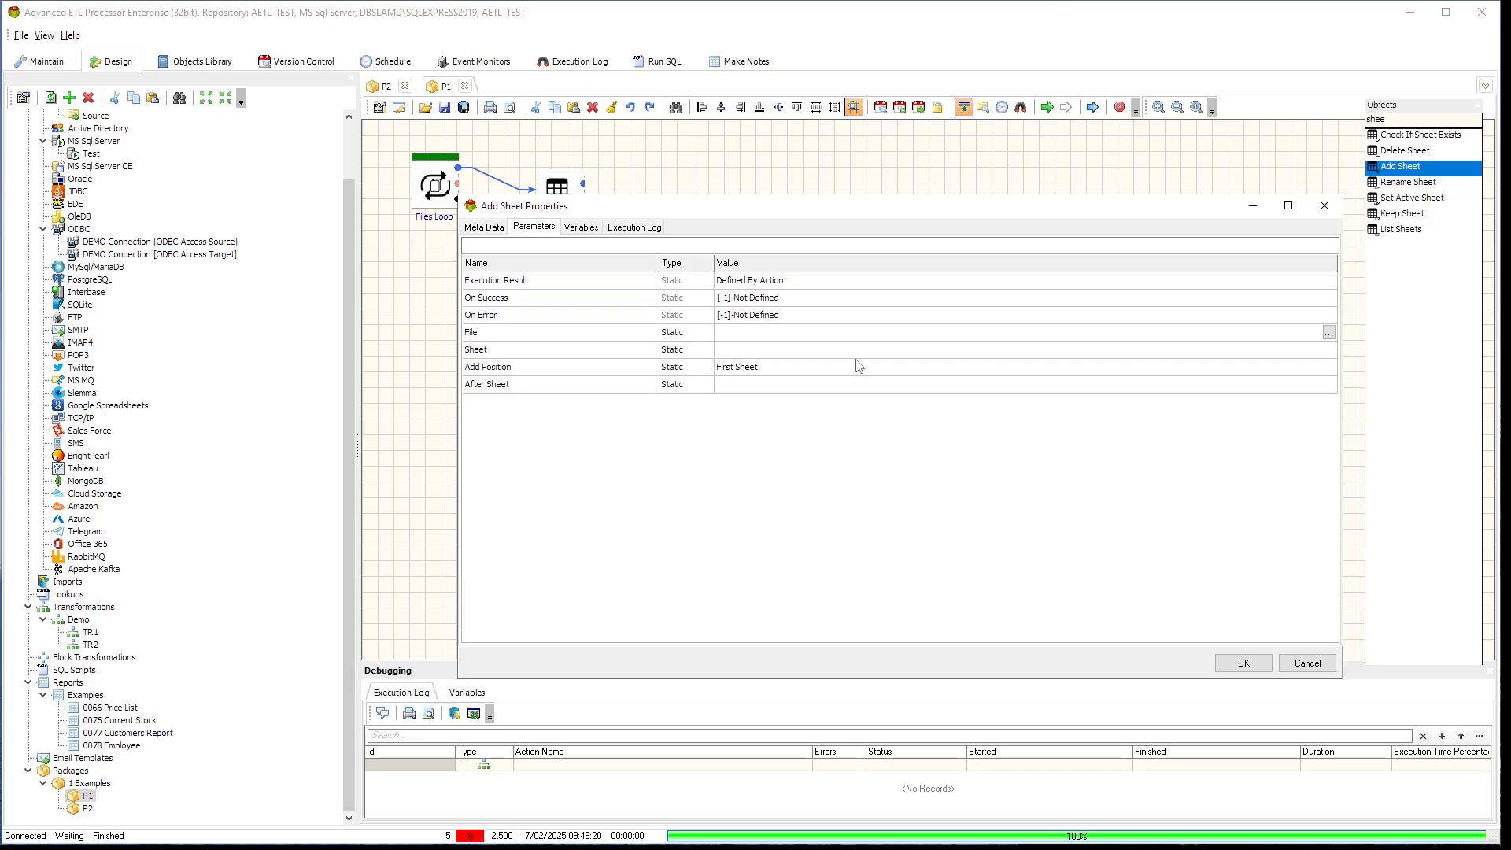
text(#file#)
click(686, 339)
click(685, 339)
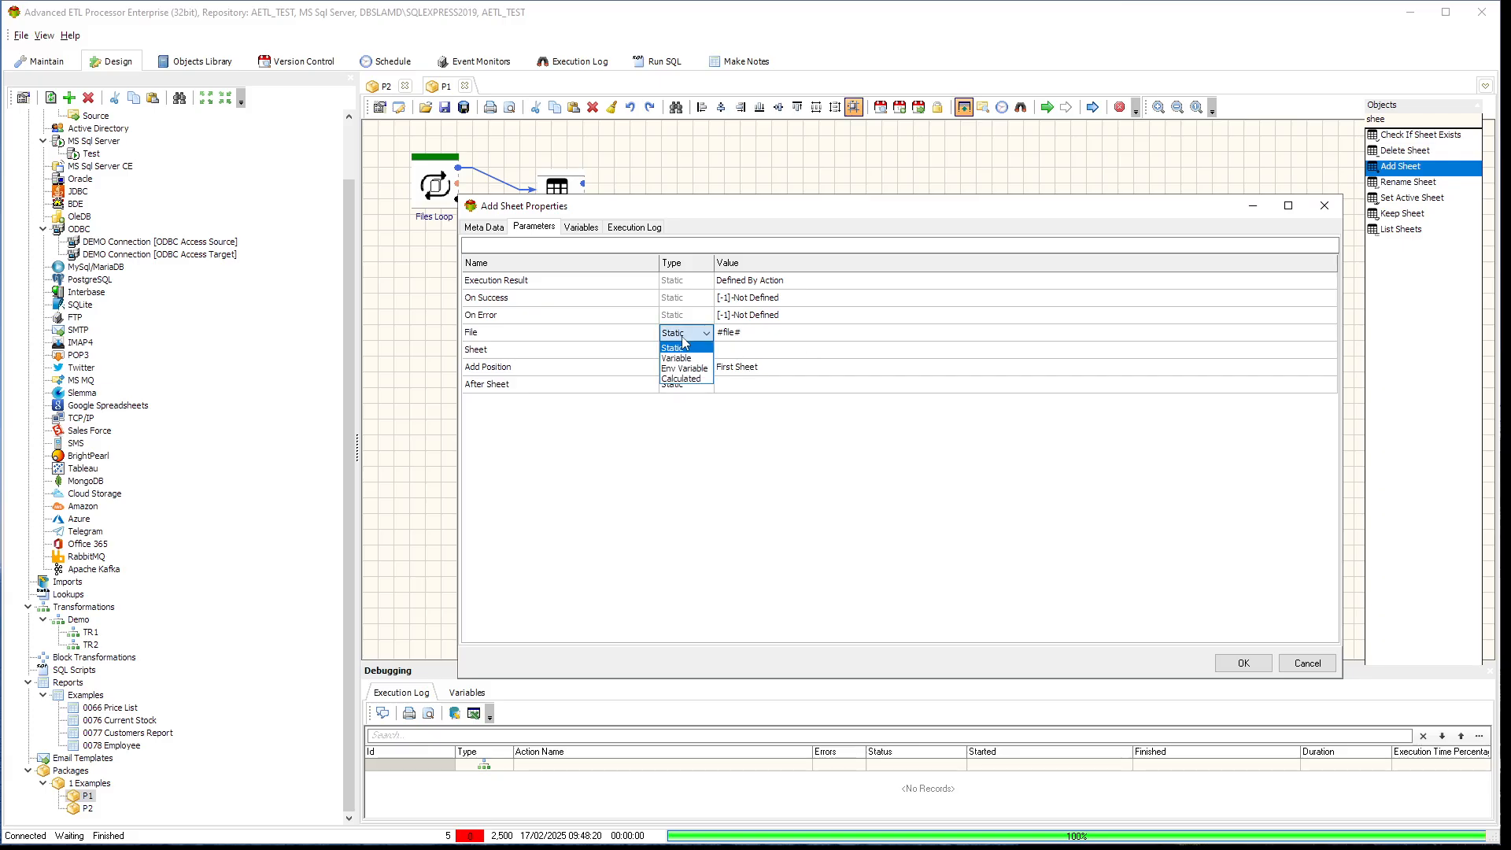
click(687, 358)
- Set the Add Sheet object's Sheet to Sales and its Add Position to Last Sheet, and accept the properties
click(752, 354)
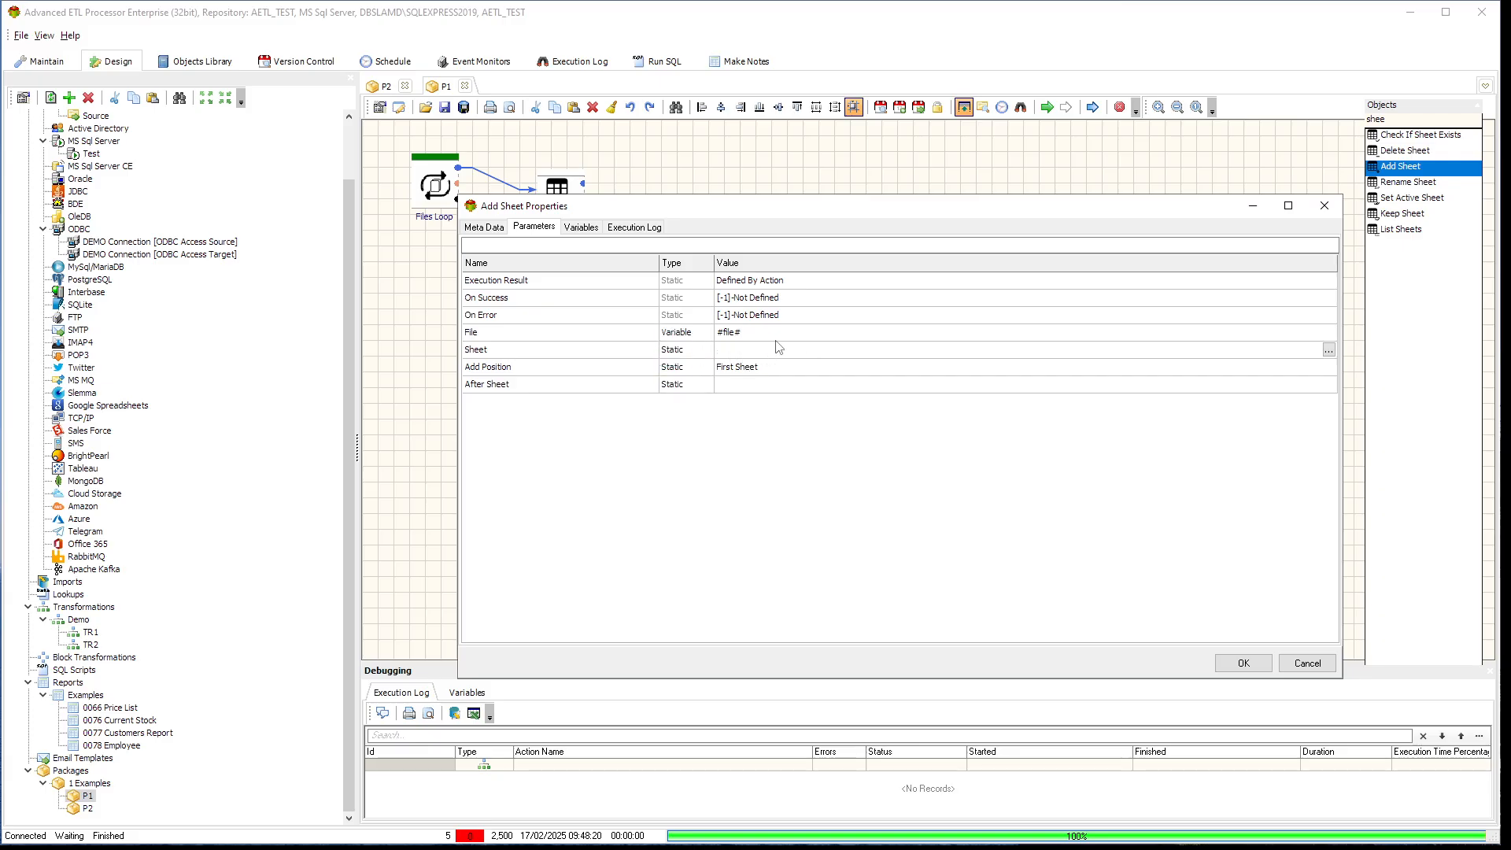
text(Sle)
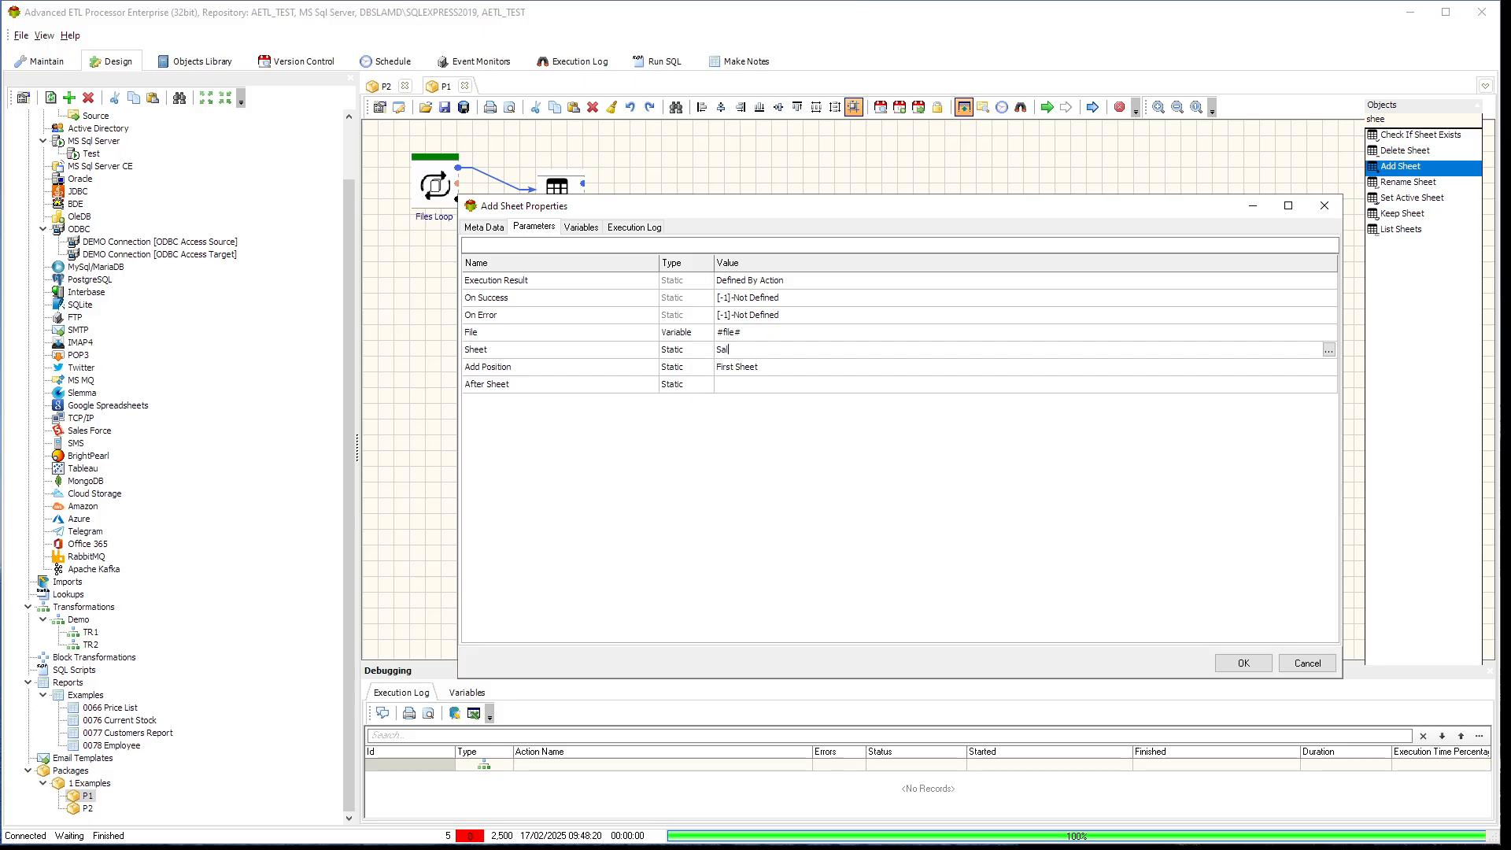
text(les)
click(847, 371)
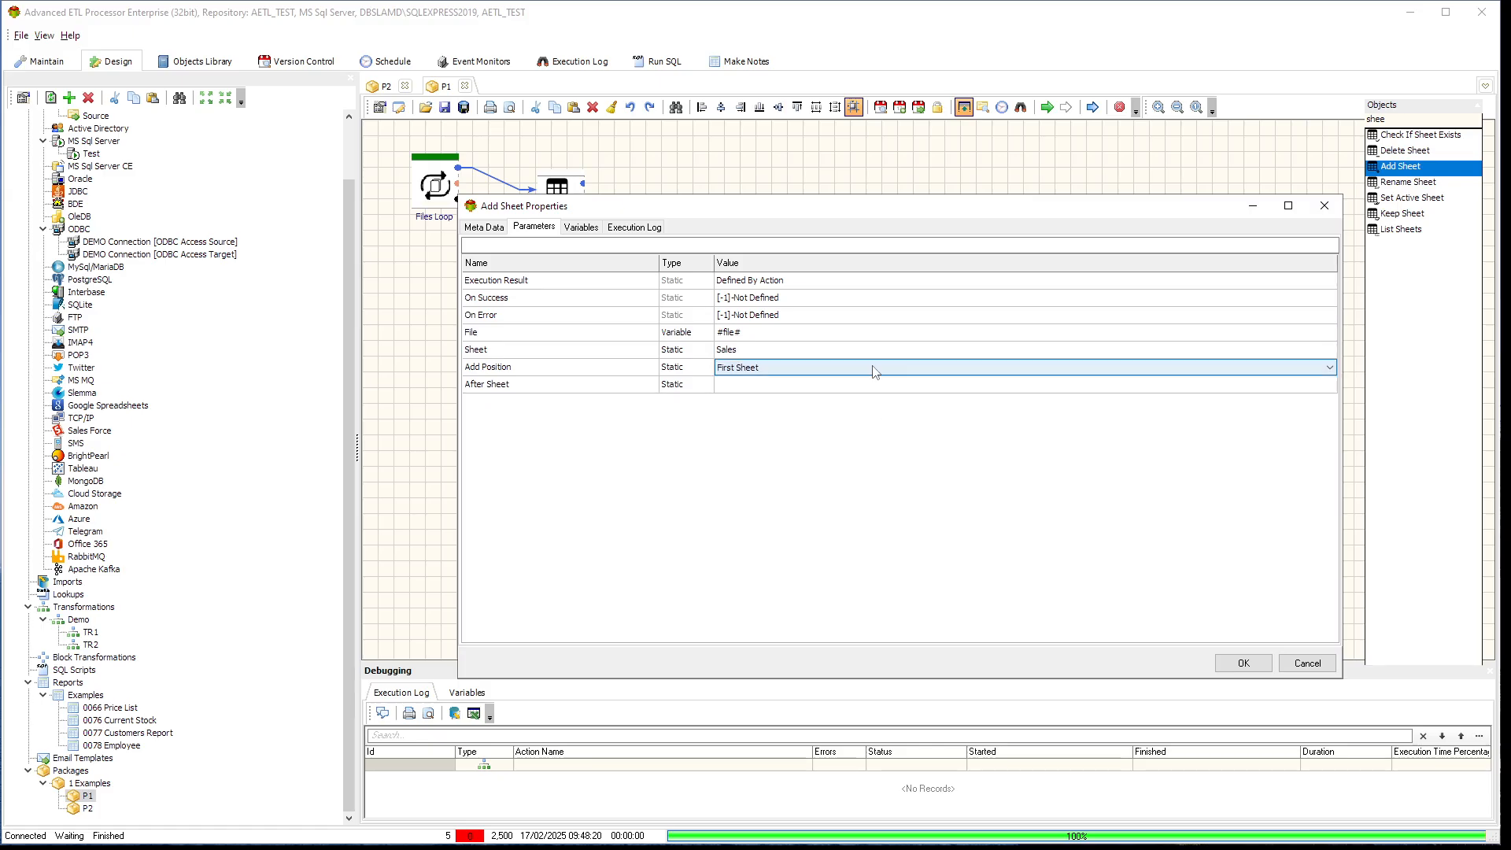
click(1330, 369)
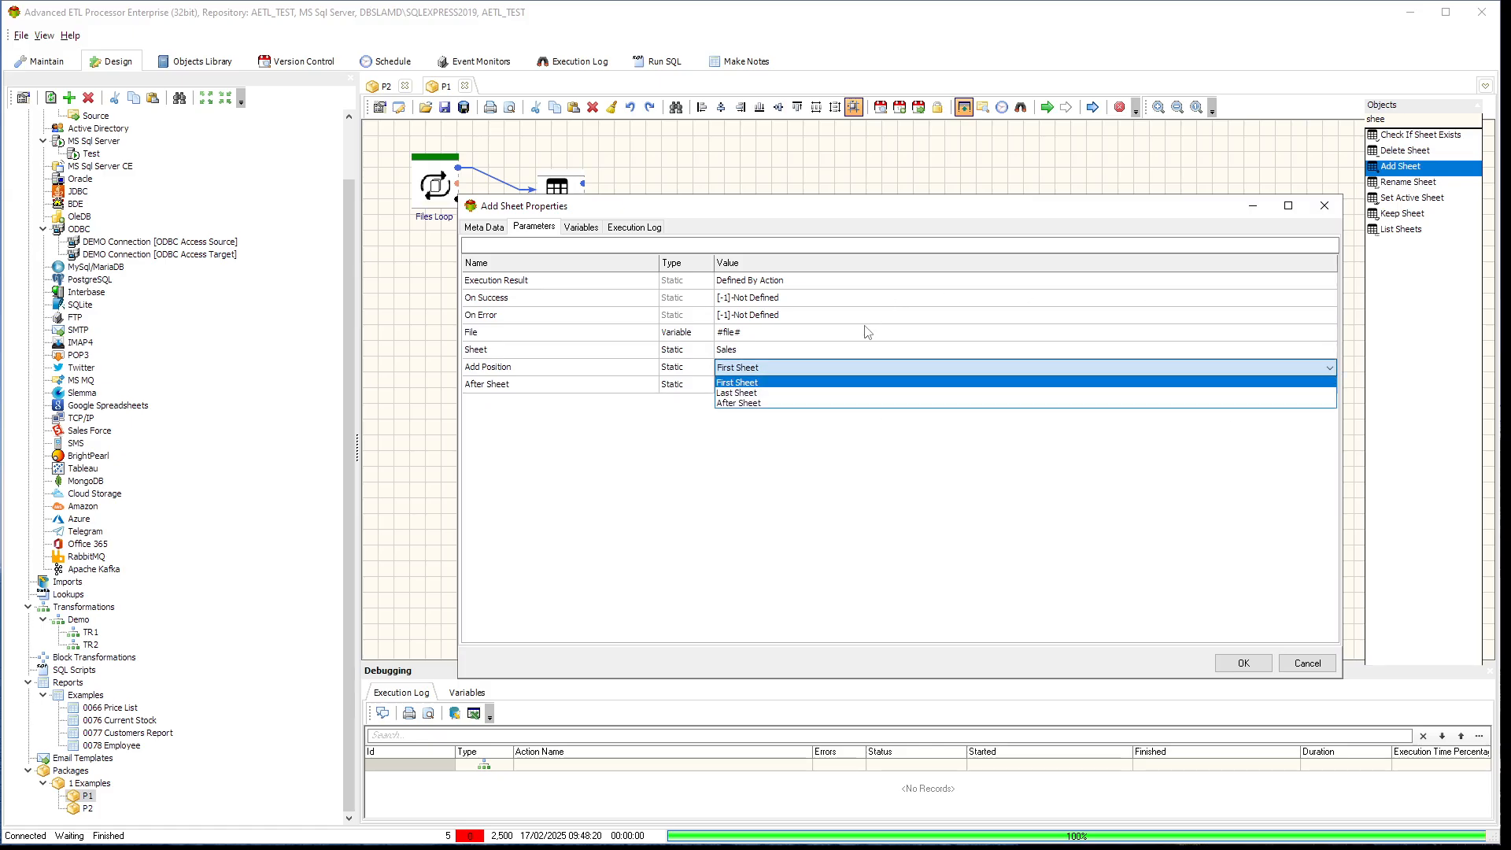
click(803, 392)
click(815, 385)
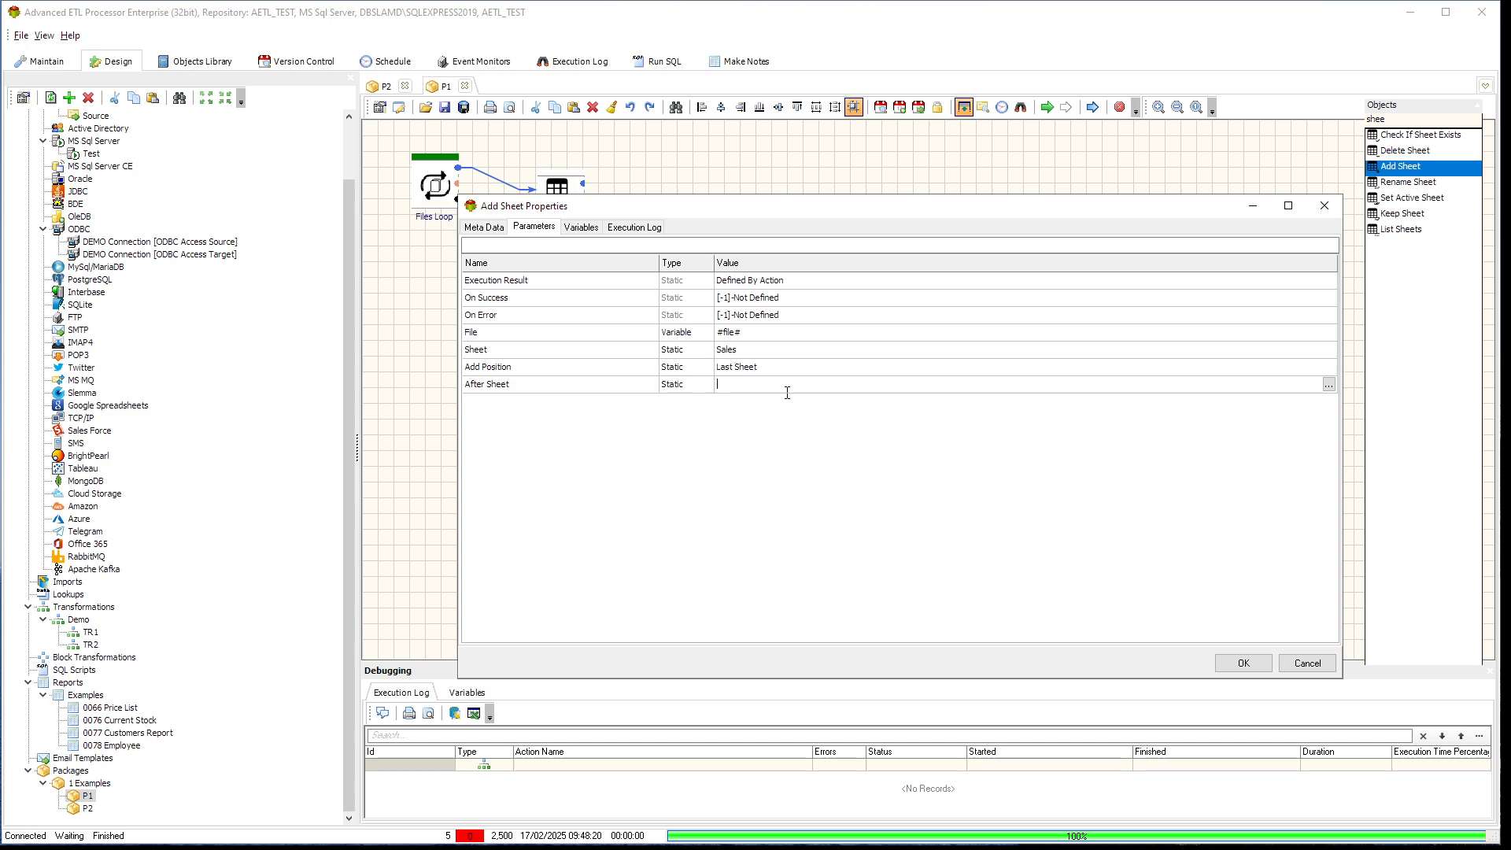
click(819, 373)
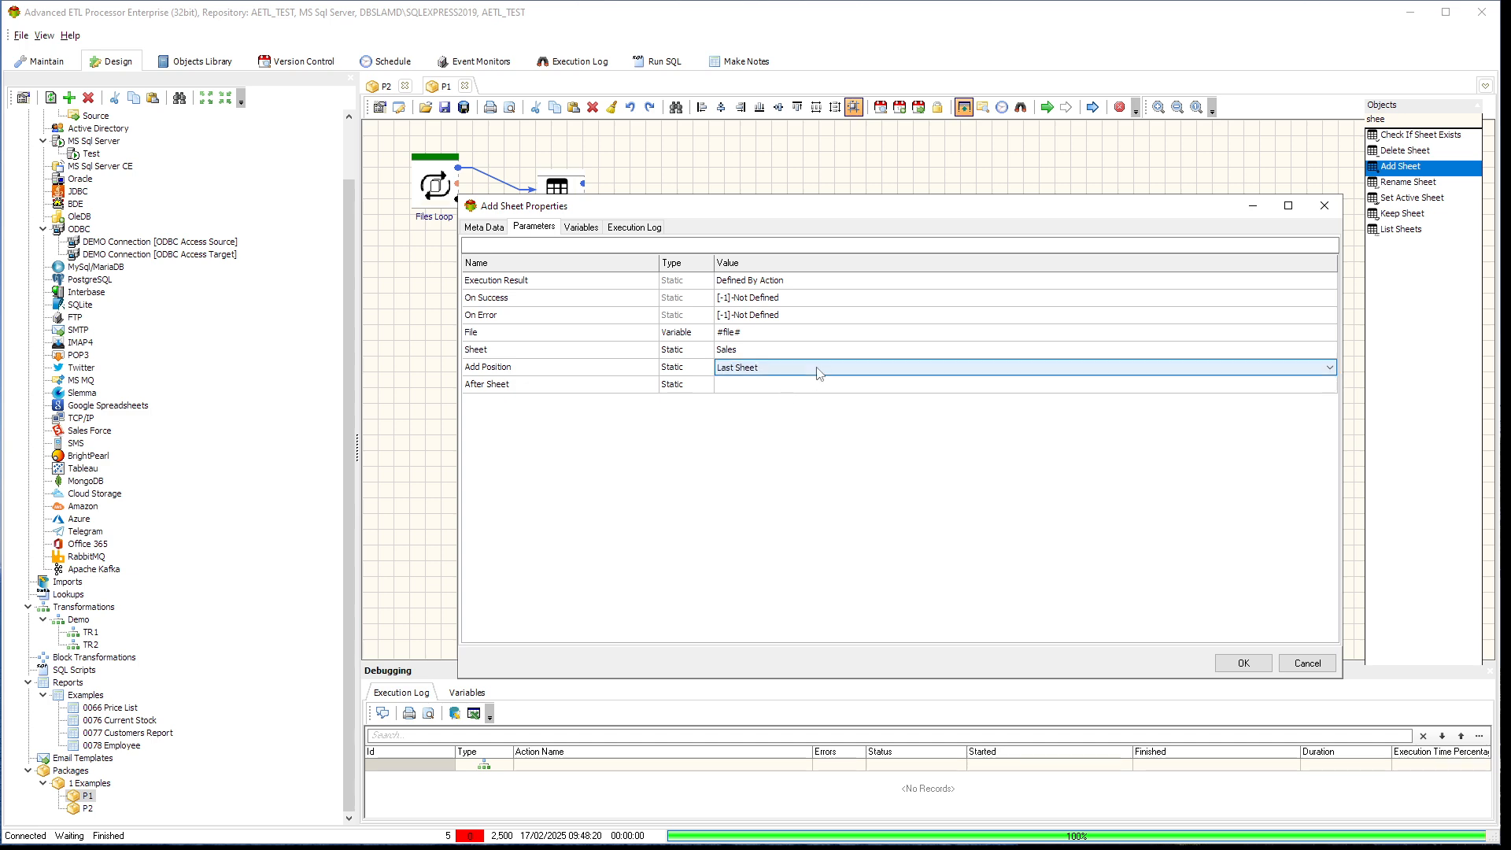
click(1249, 665)
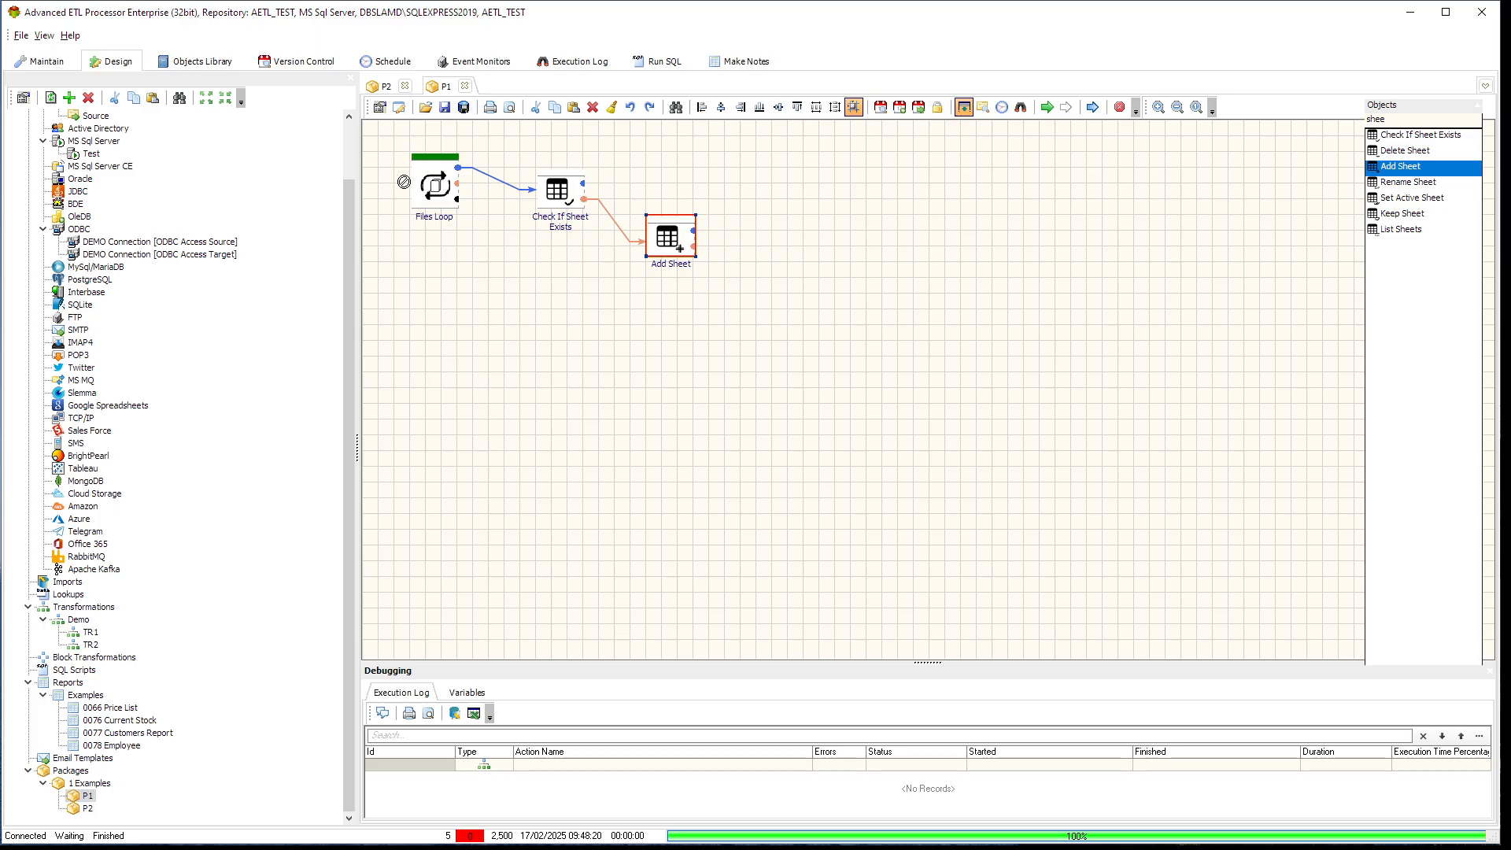
- Connect the blue success outputs of Check If Sheet Exists and Add Sheet back to the Files Loop, and tidy the object layout
click(433, 195)
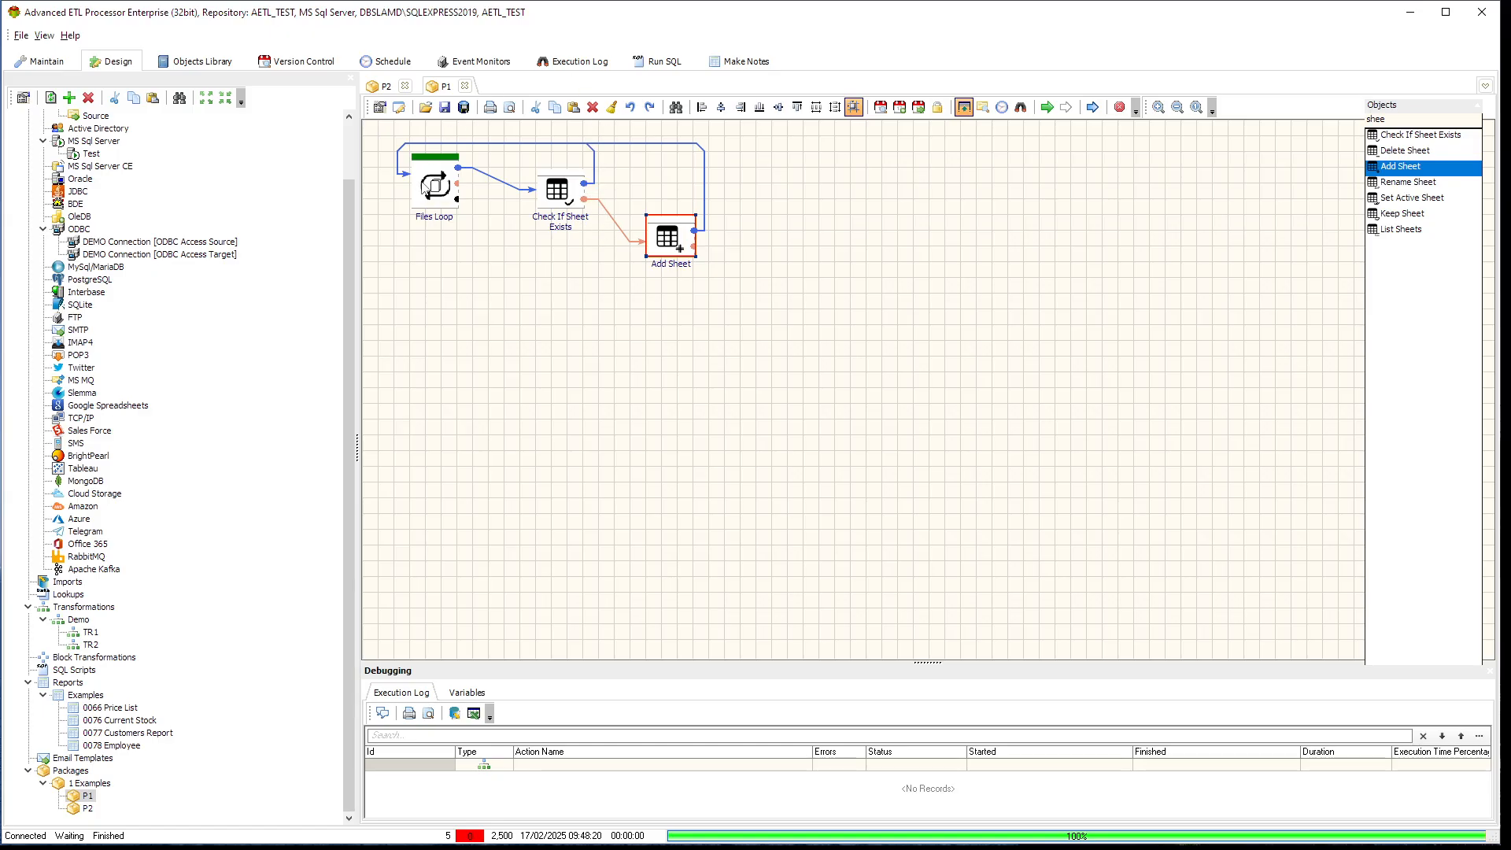
drag(421, 181, 407, 181)
drag(666, 248, 652, 234)
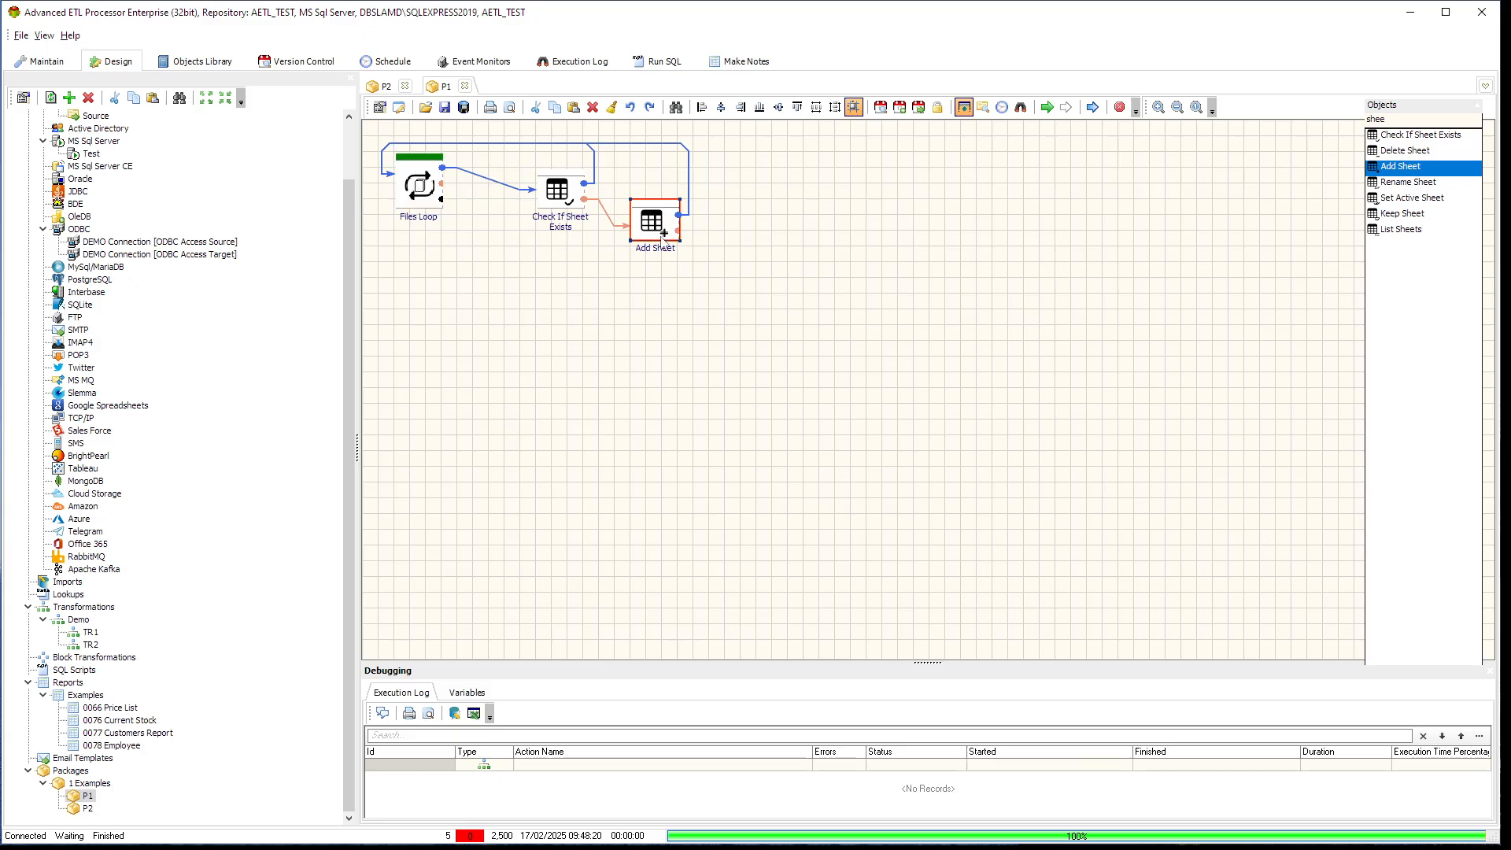
click(464, 109)
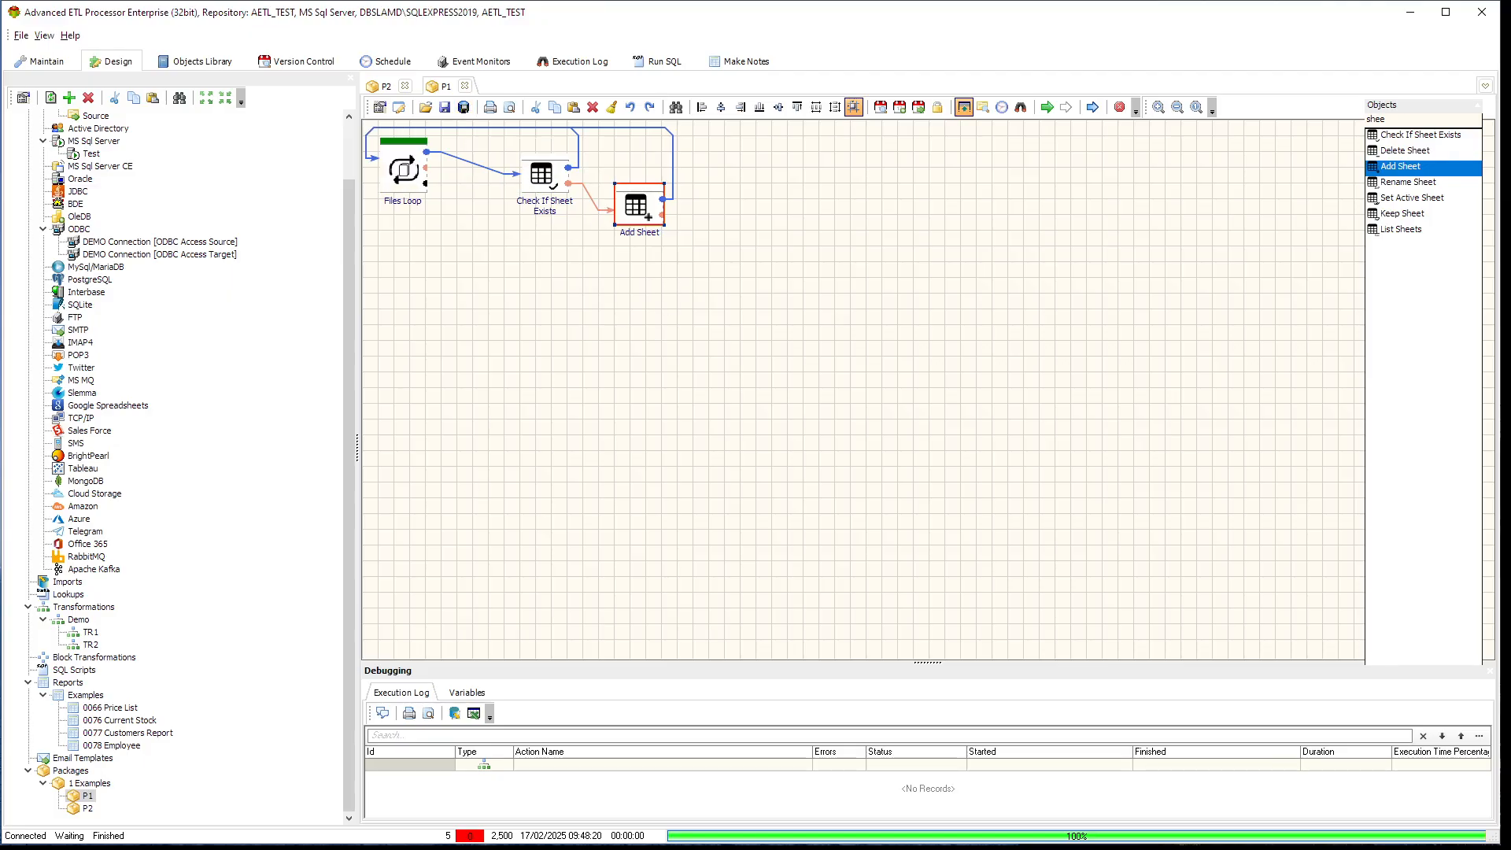
- Switch to File Explorer and inspect the sheets of DuplicatedSource.xlsx in Excel, then close the workbook and return to the package
click(118, 847)
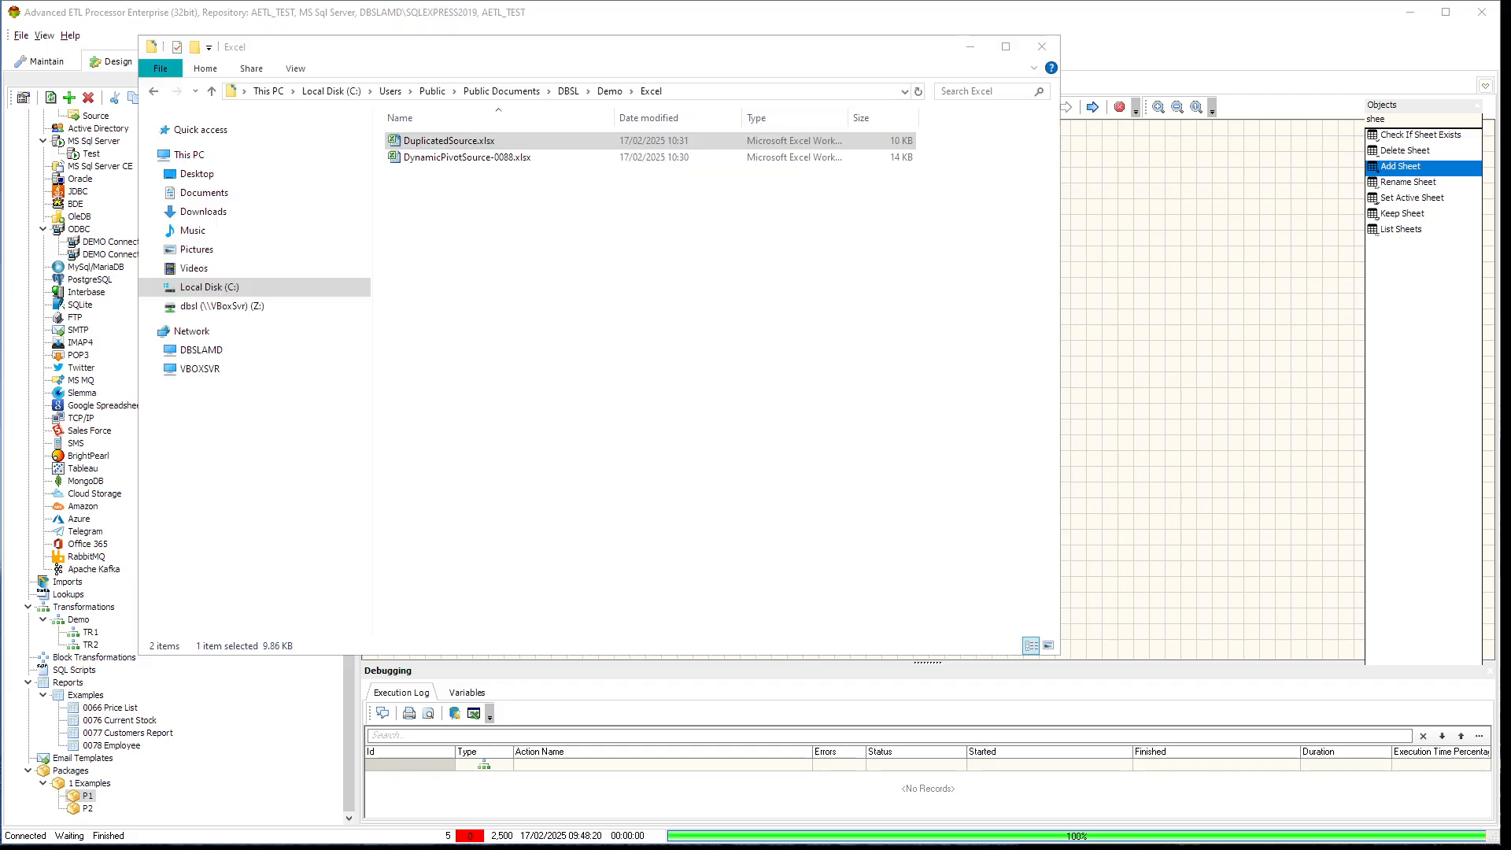
double_click(500, 142)
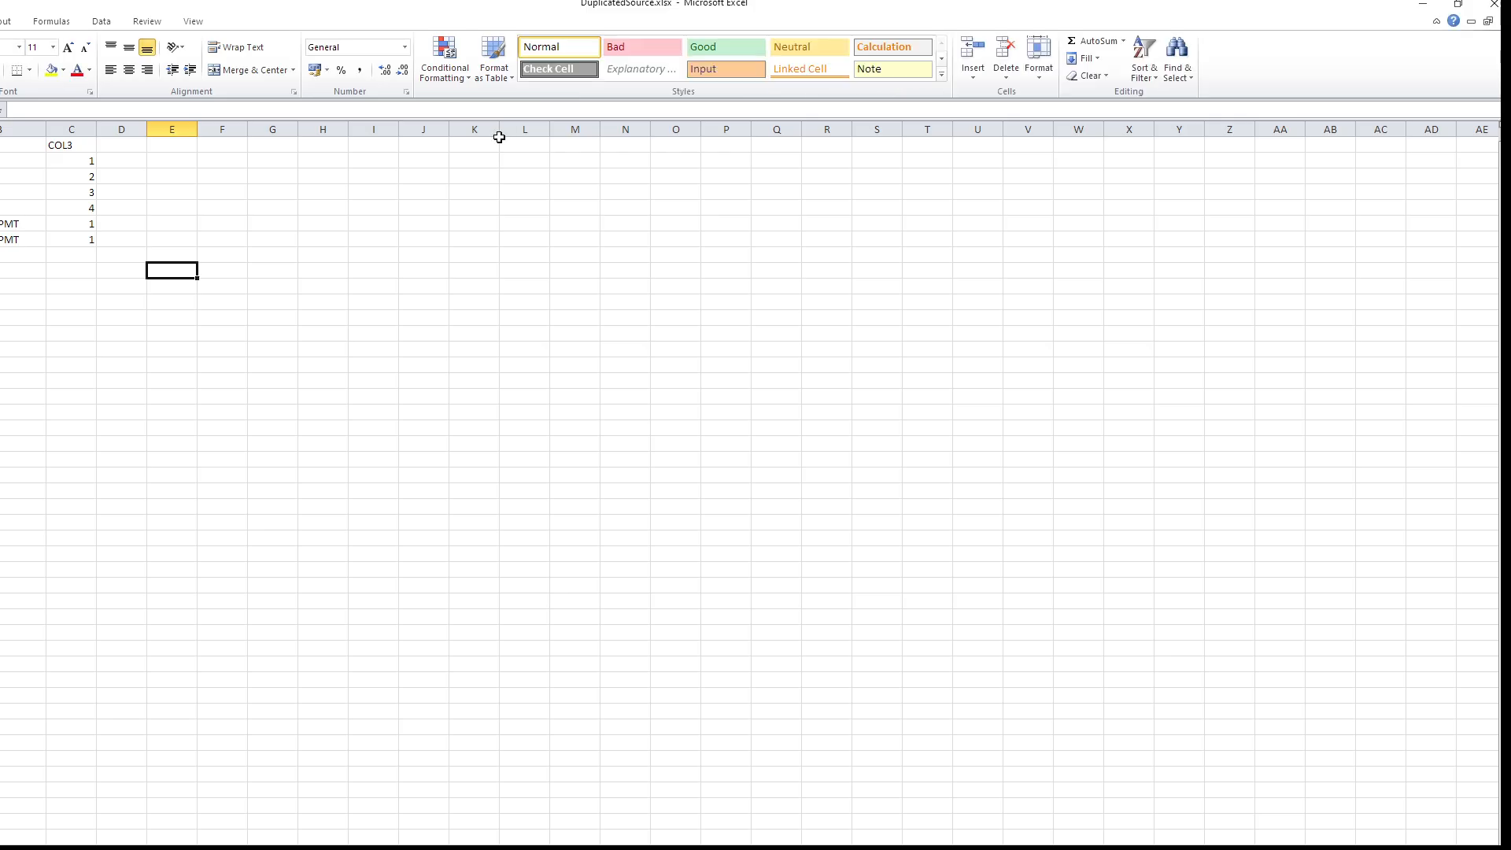
click(1455, 2)
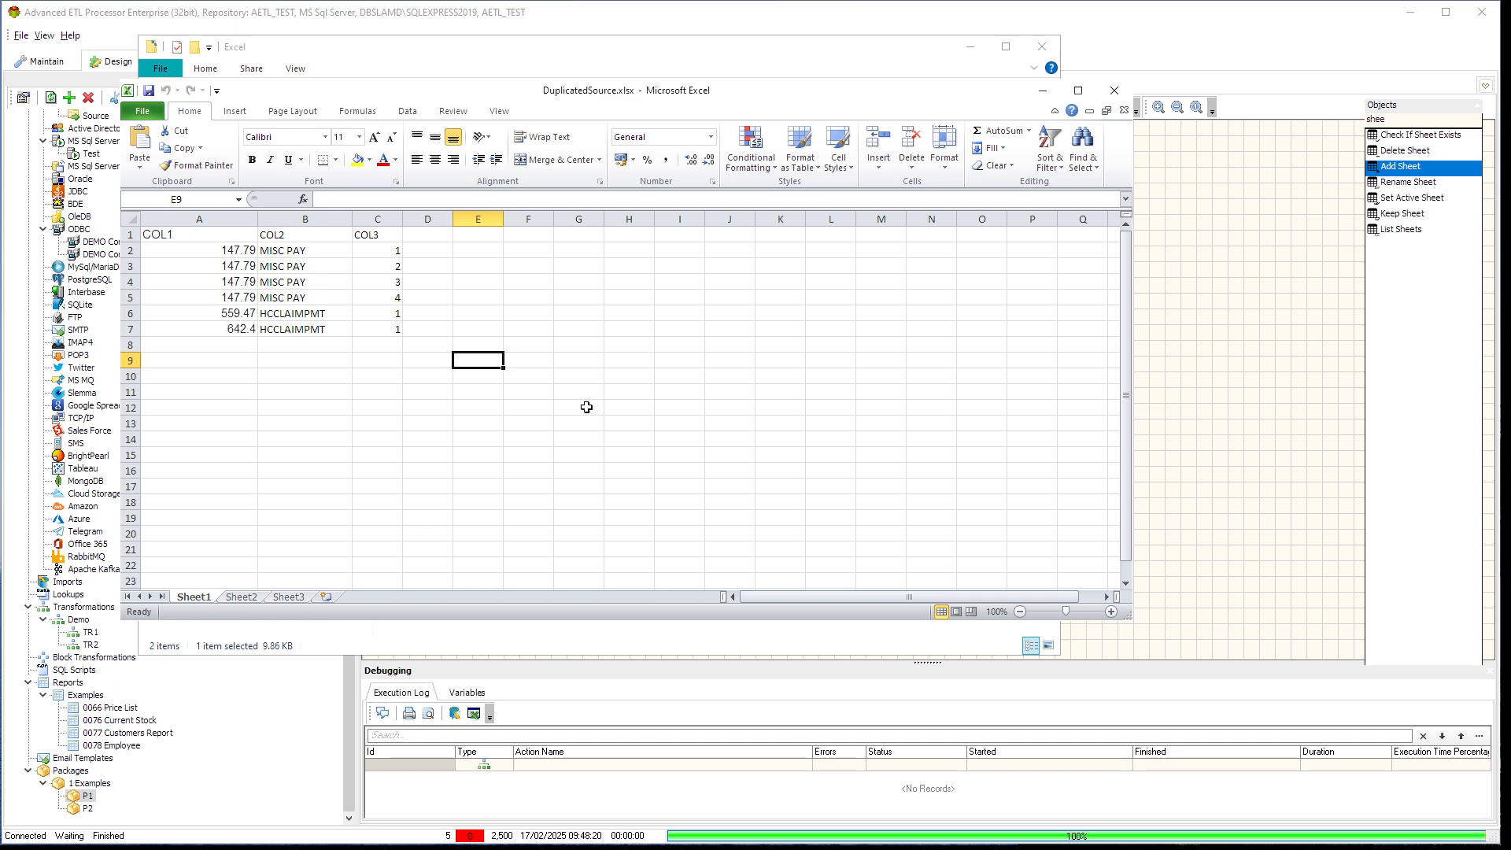
click(1124, 110)
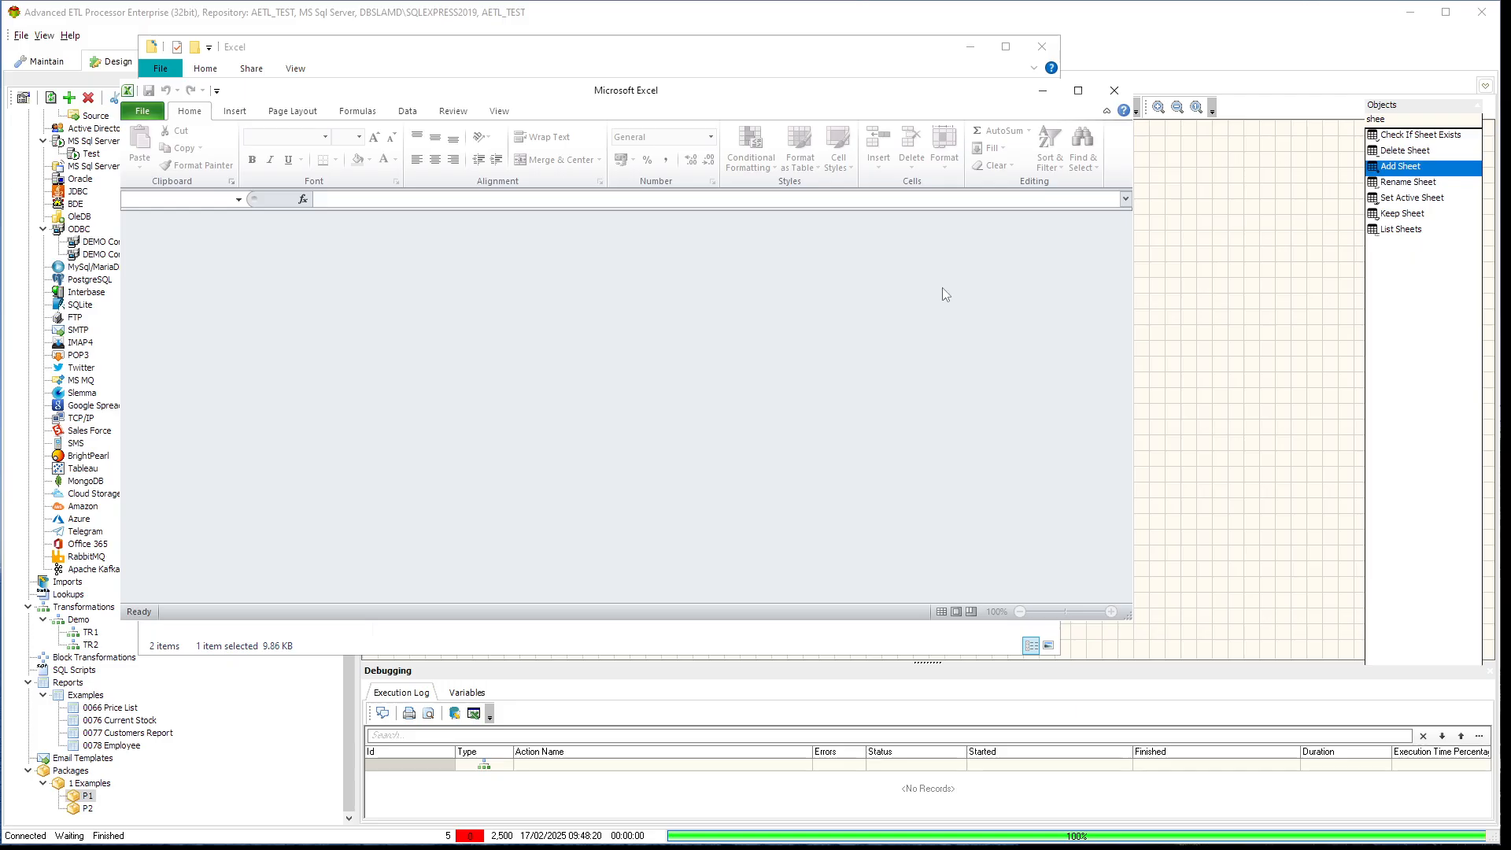
click(1112, 91)
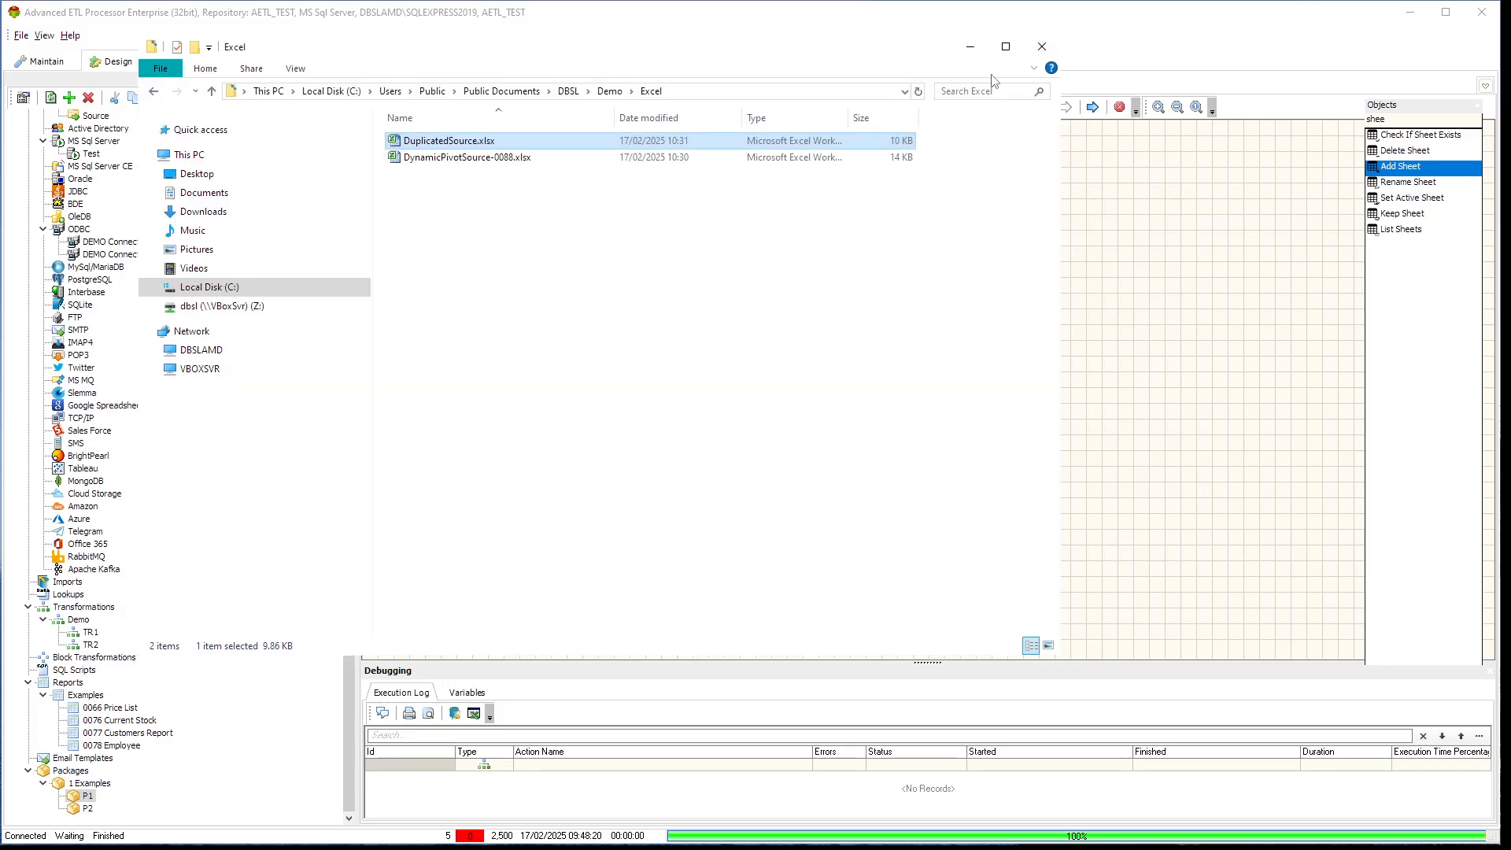
click(975, 49)
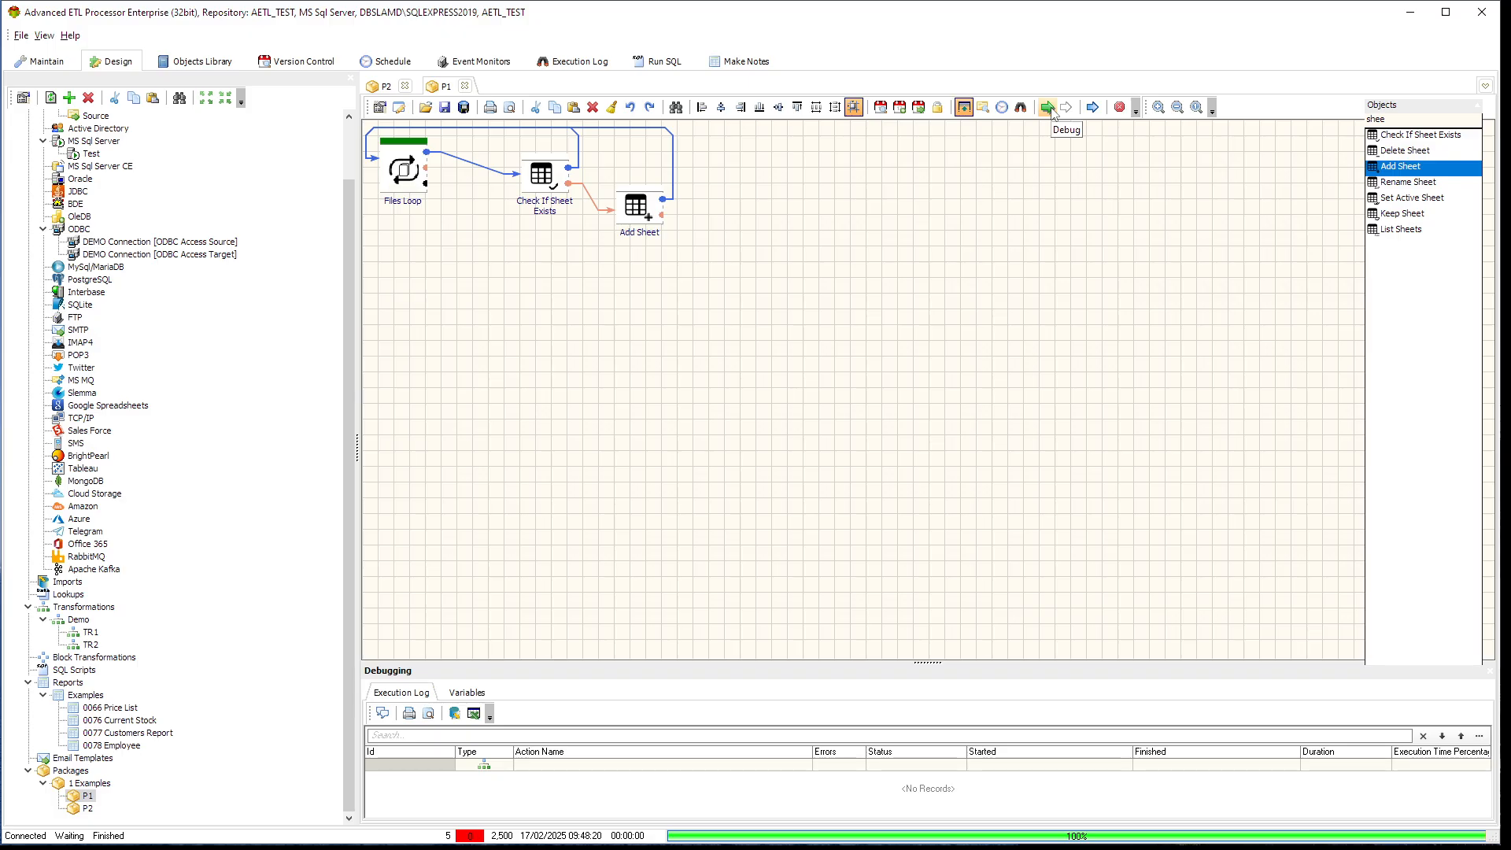
- Debug the package, enlarge the debugging area, and read the execution log of the Add Sheet action
click(1049, 108)
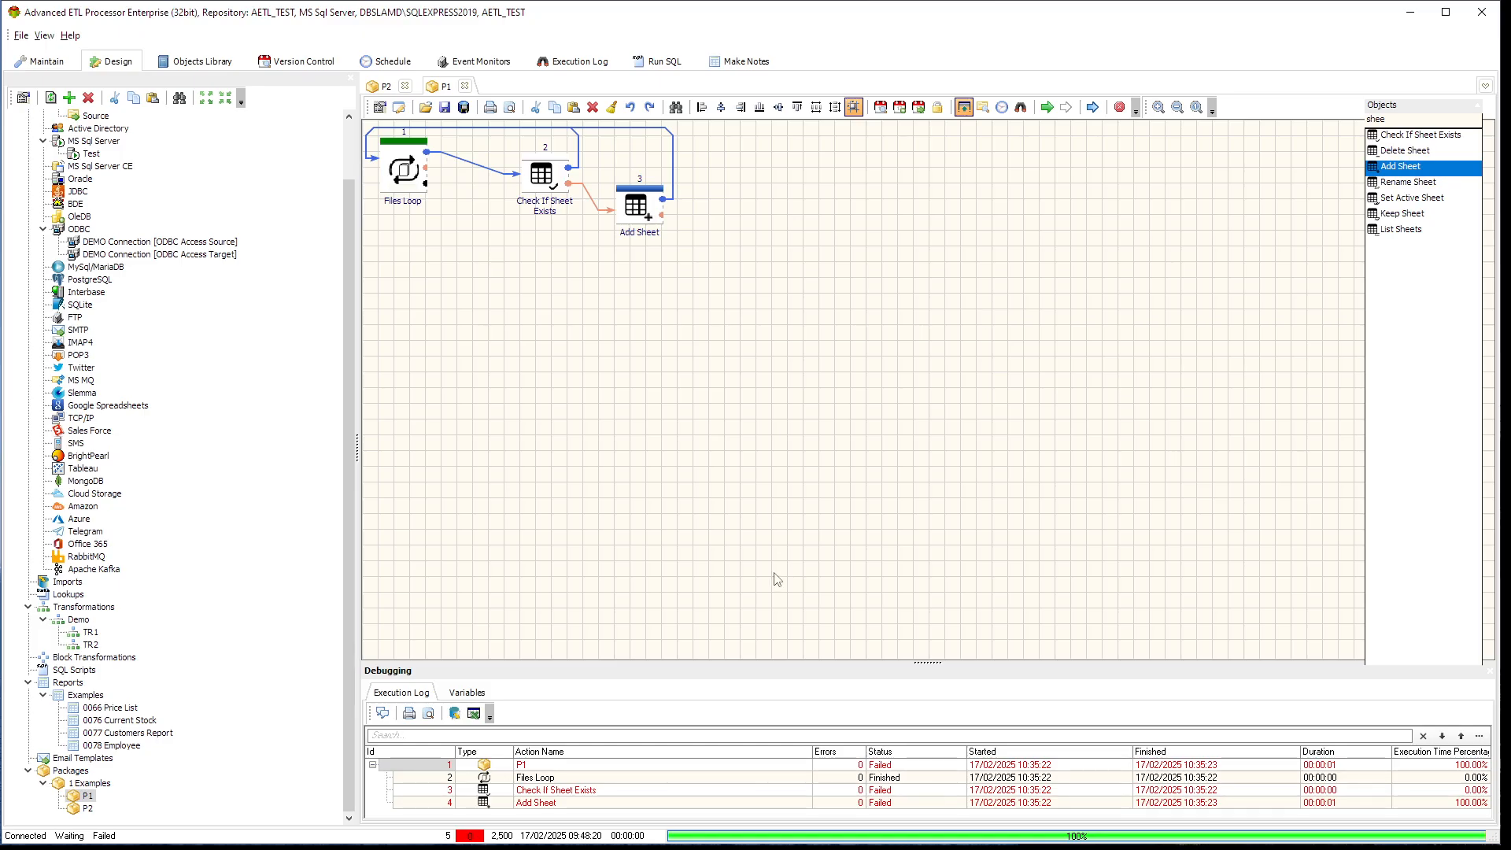
drag(775, 663, 775, 597)
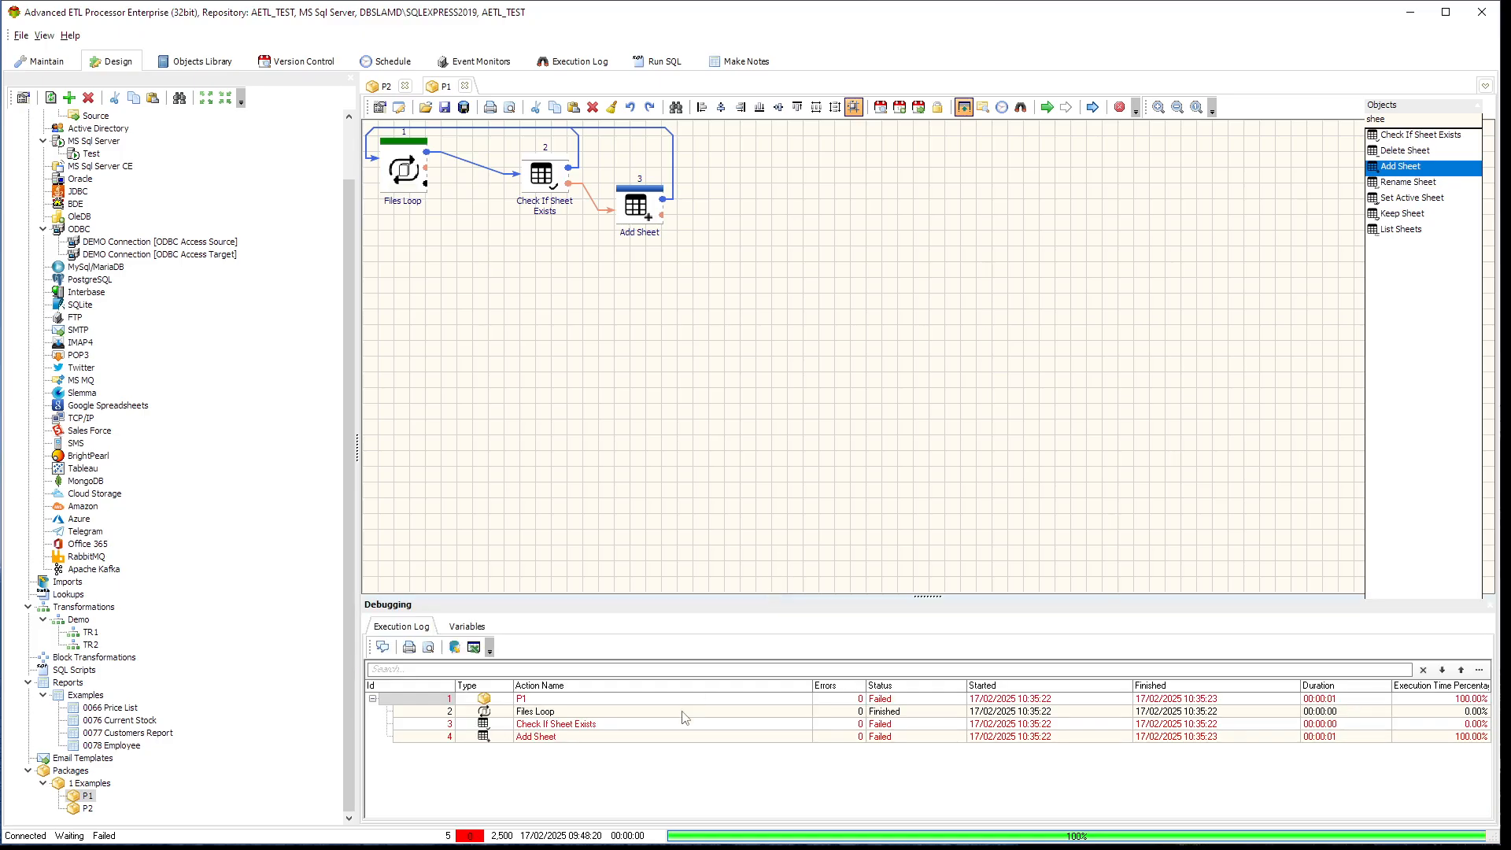
click(680, 736)
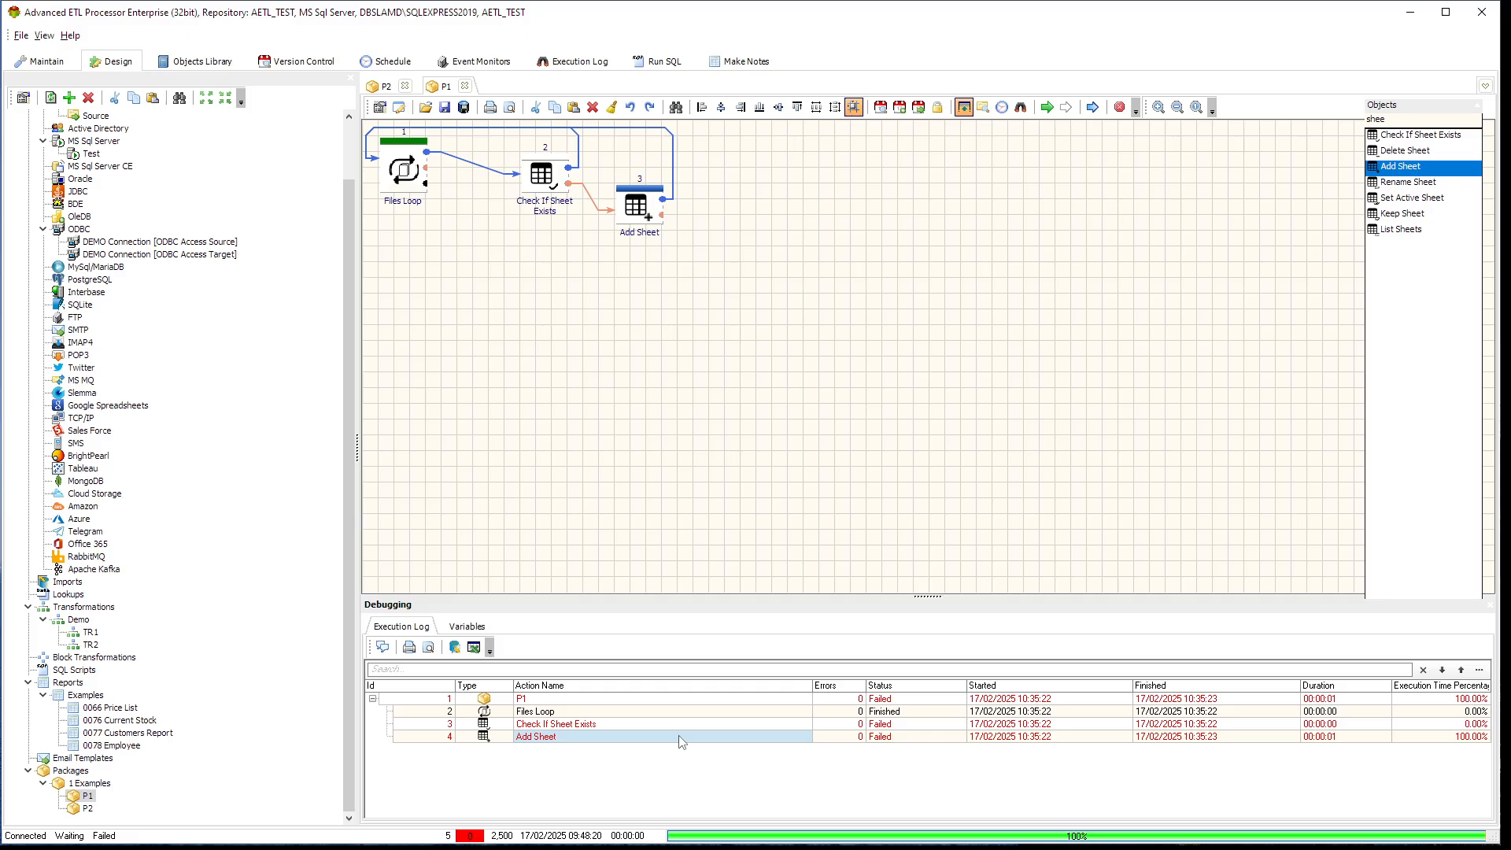
double_click(680, 737)
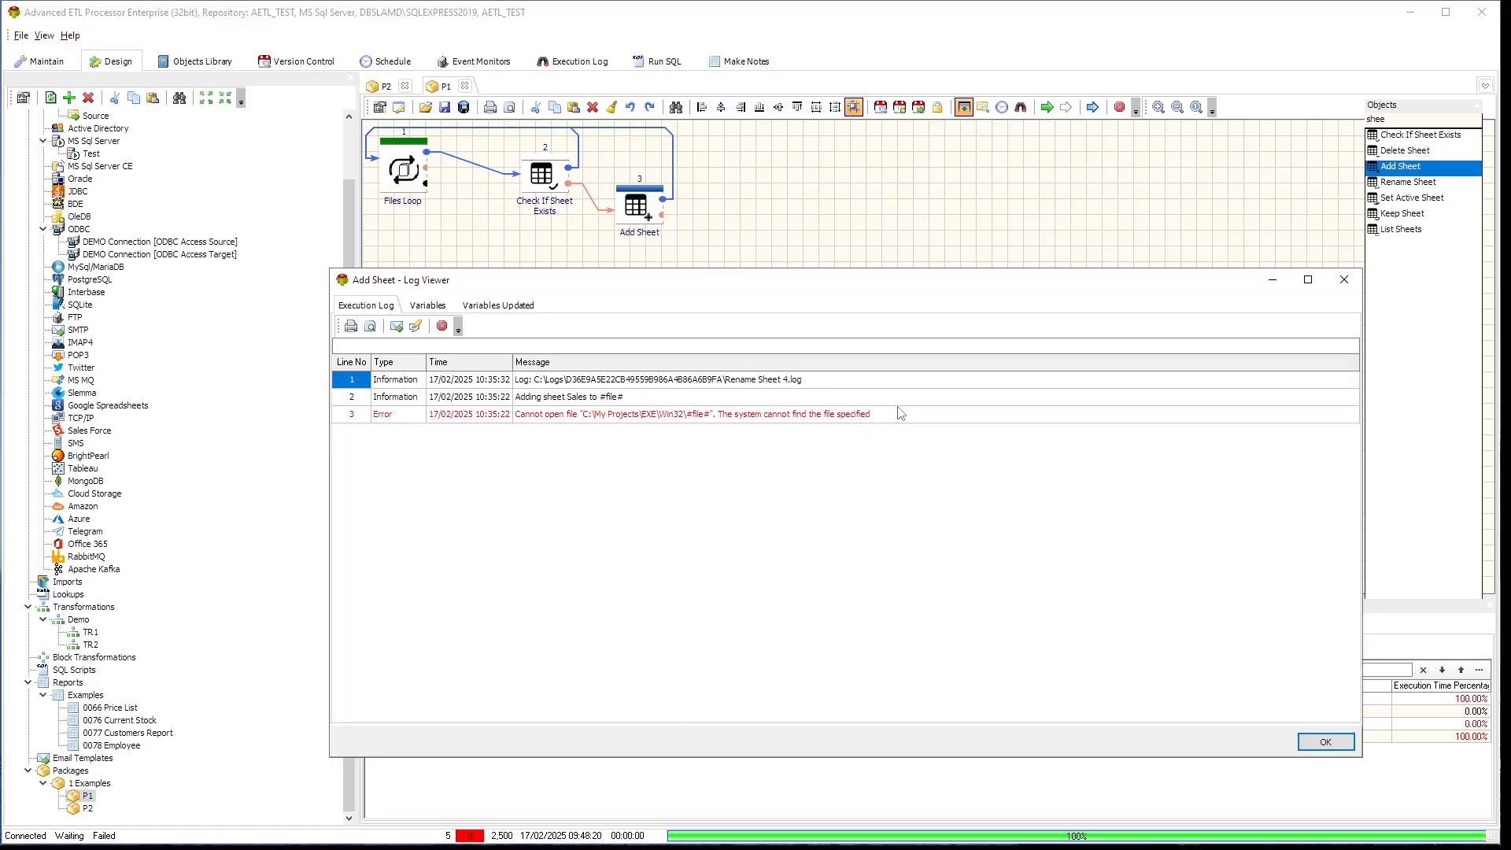
click(1327, 742)
- Review the File and Sheet parameter types in the Add Sheet object's properties
double_click(639, 202)
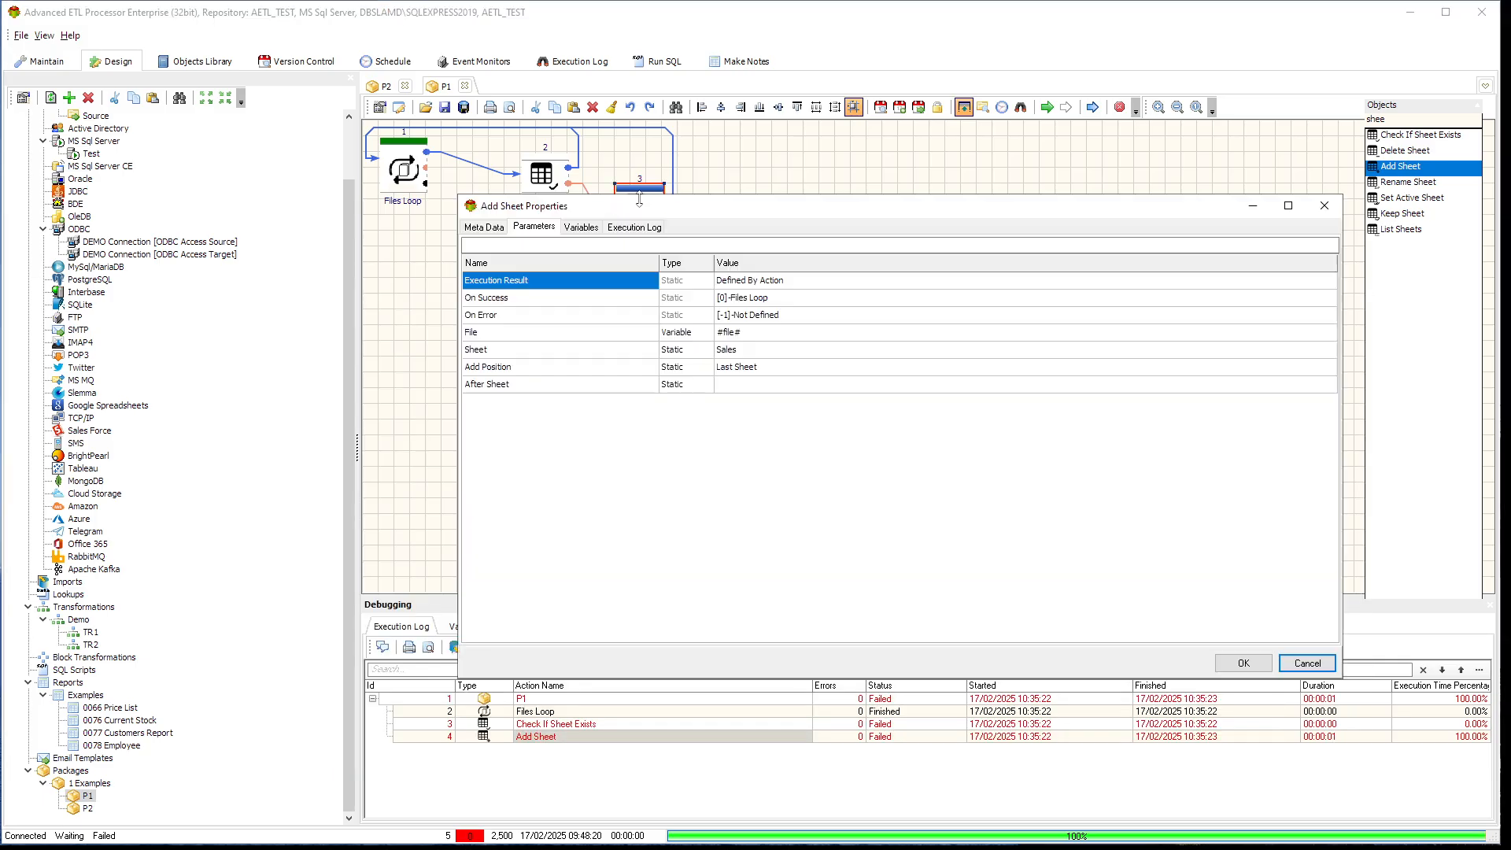
click(696, 353)
click(702, 353)
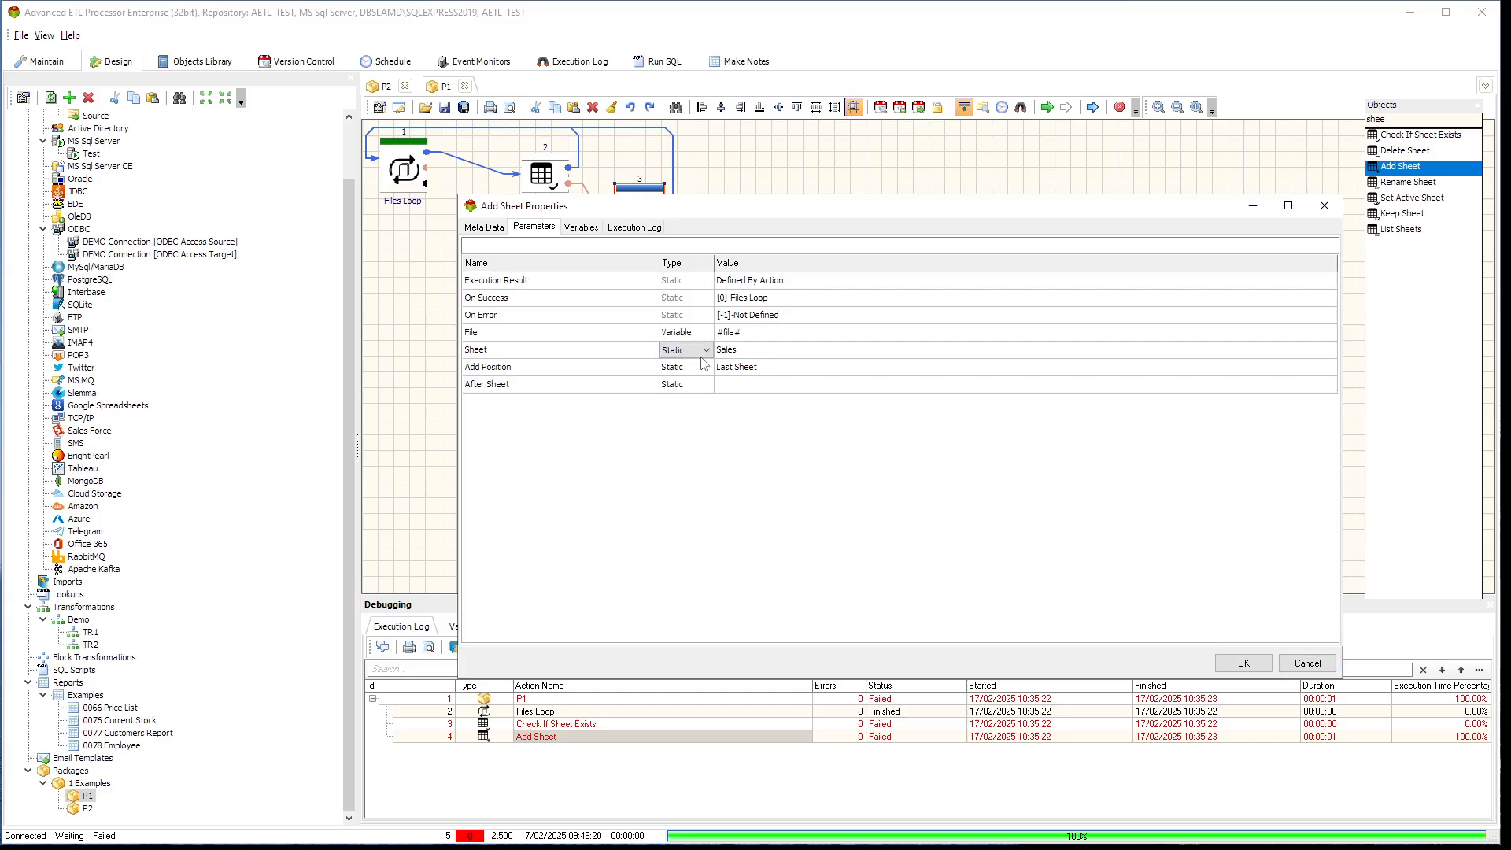
click(698, 335)
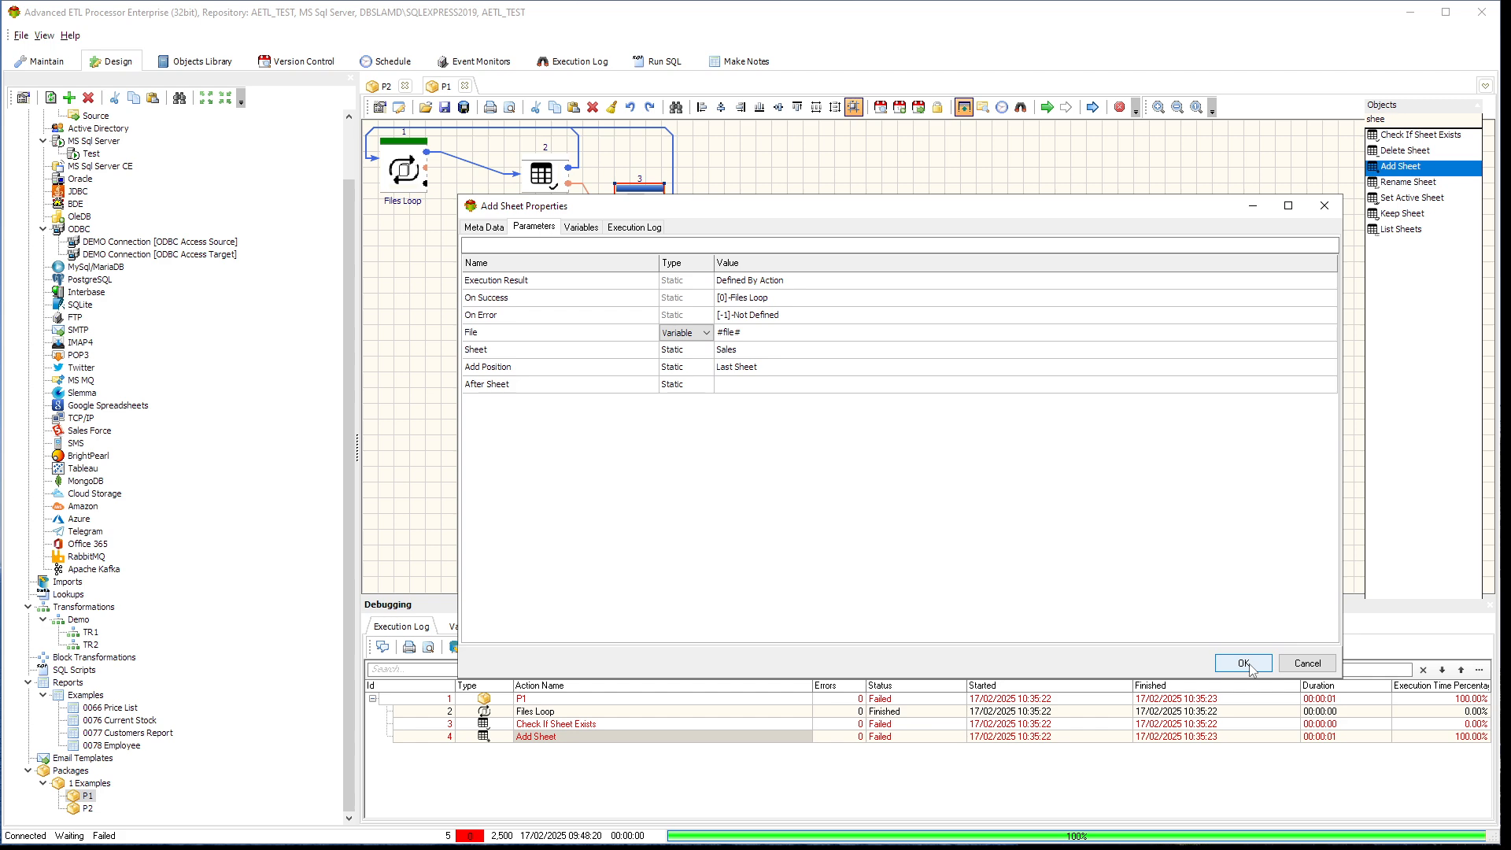
- Search the logged variables of the Add Sheet object's last execution for "fil", then close its log and properties
click(581, 227)
click(634, 227)
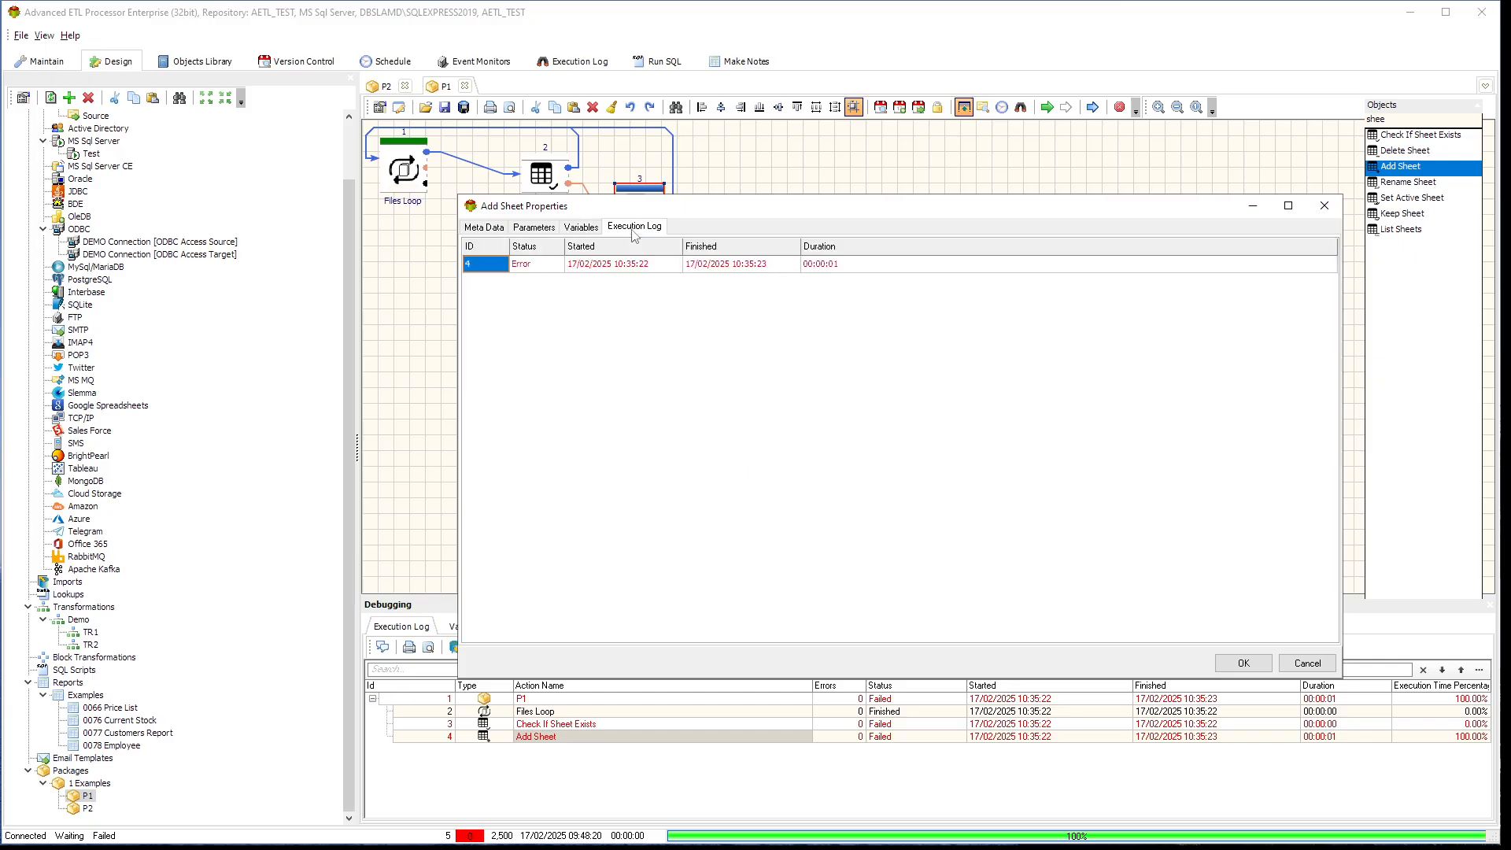
click(657, 268)
double_click(657, 269)
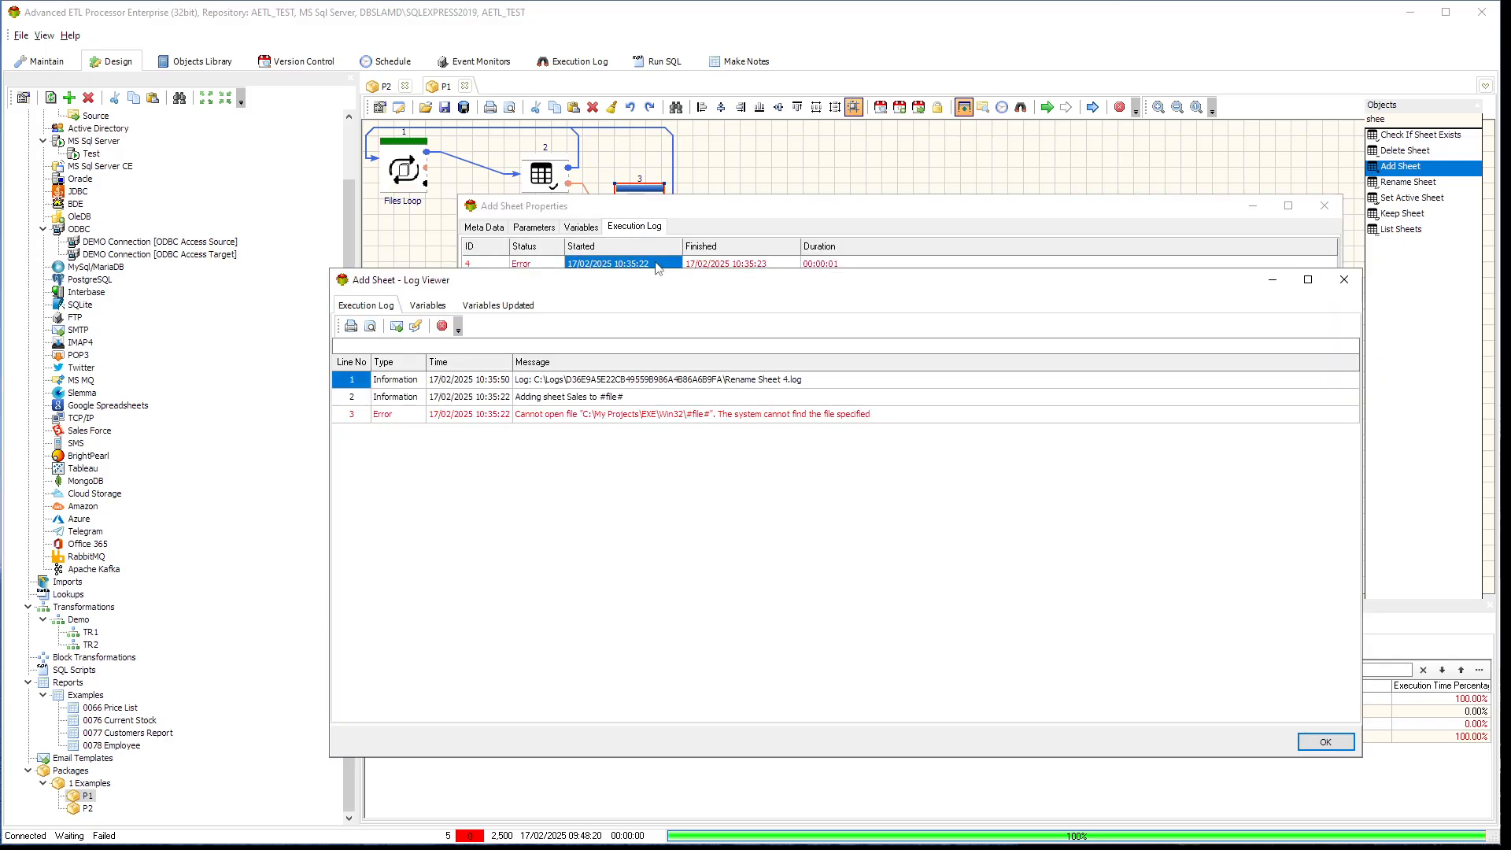
click(429, 307)
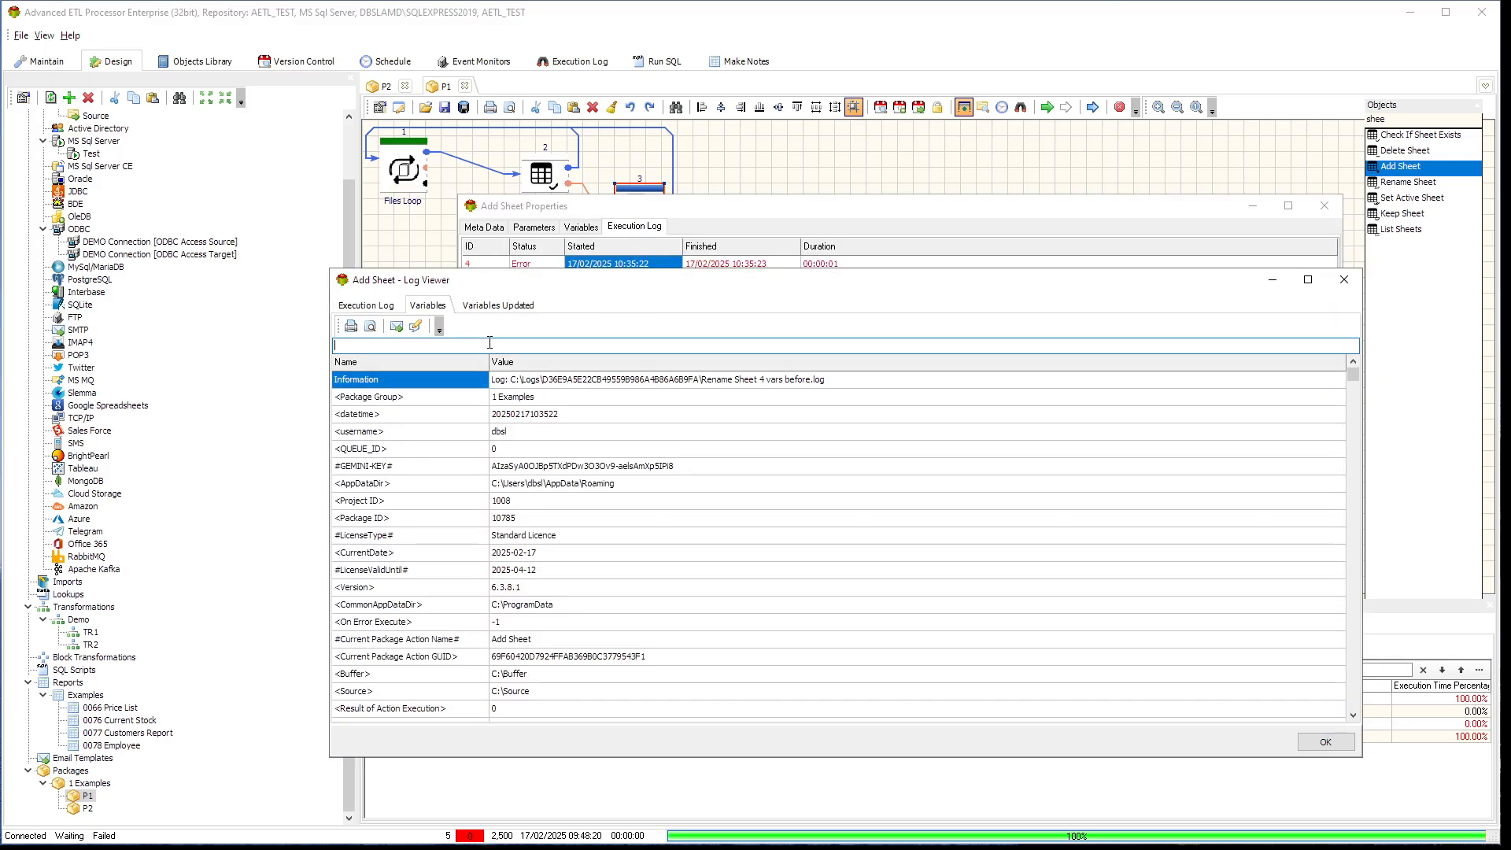
text(fil)
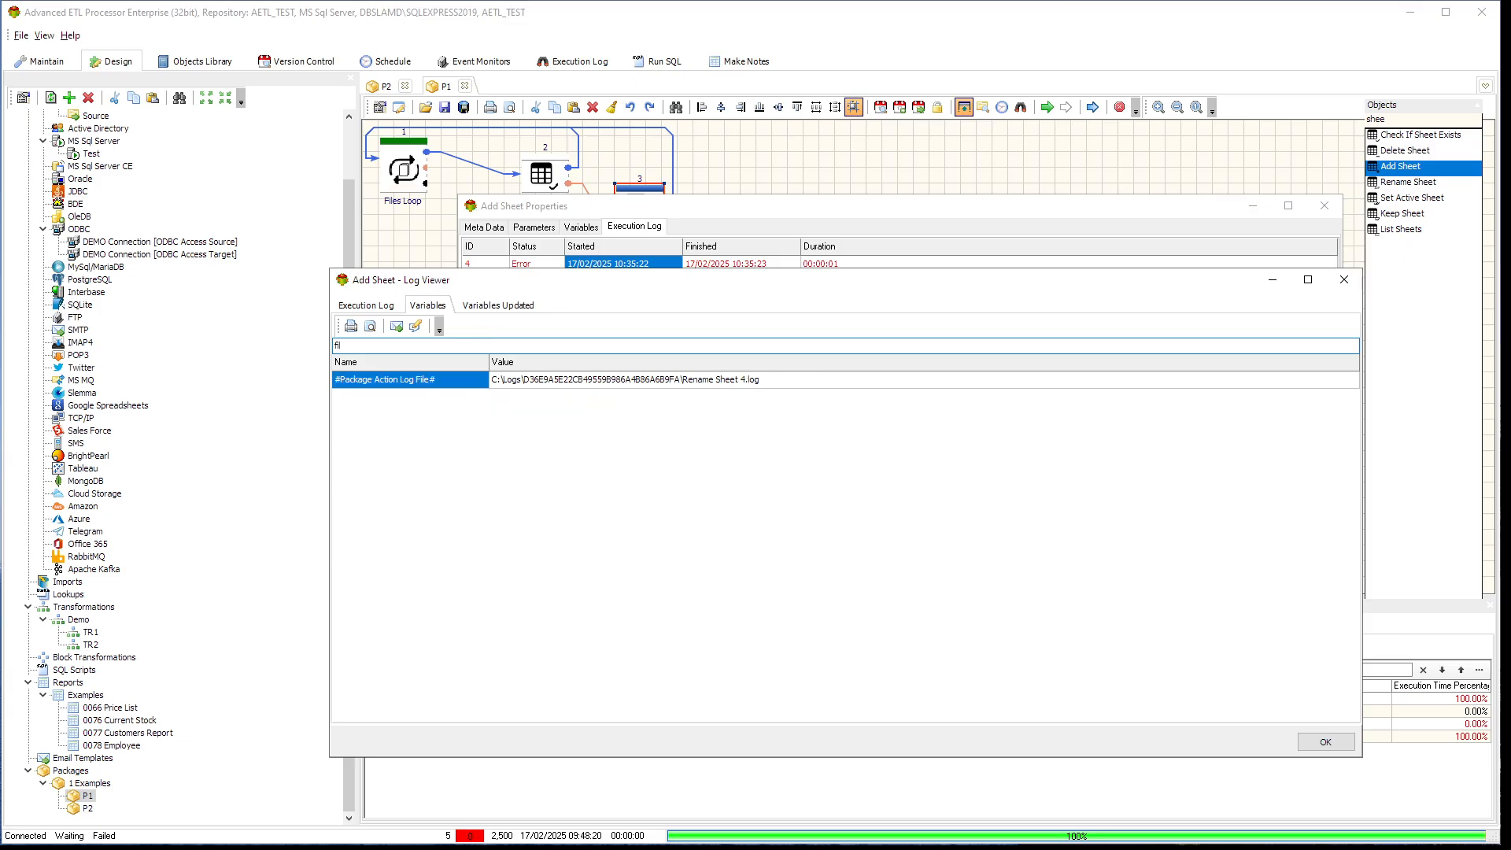
key(BackSpace)
key(BackSpace)
key(BackSpace)
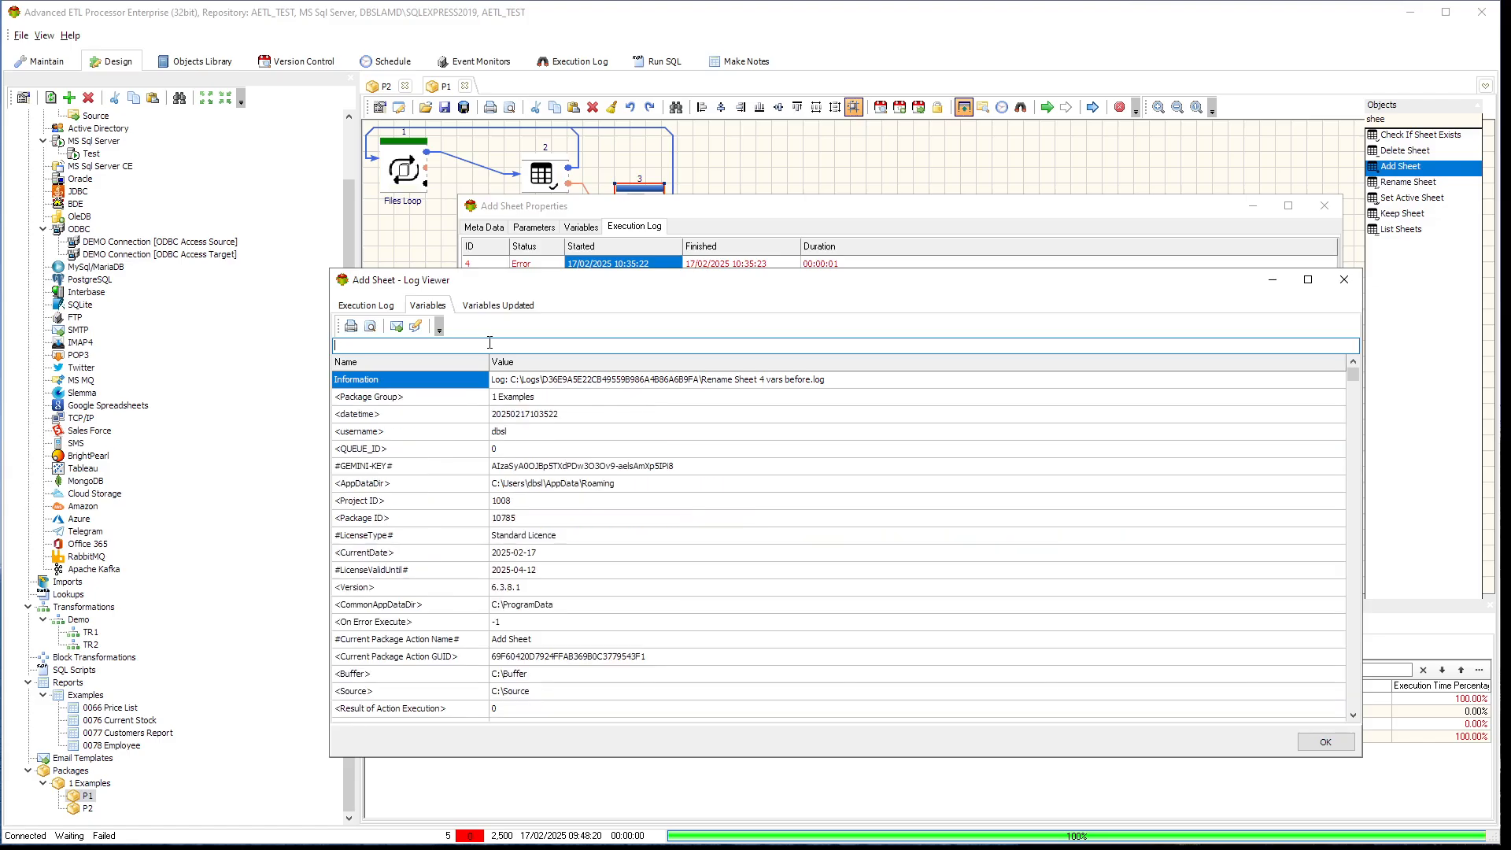
key(Escape)
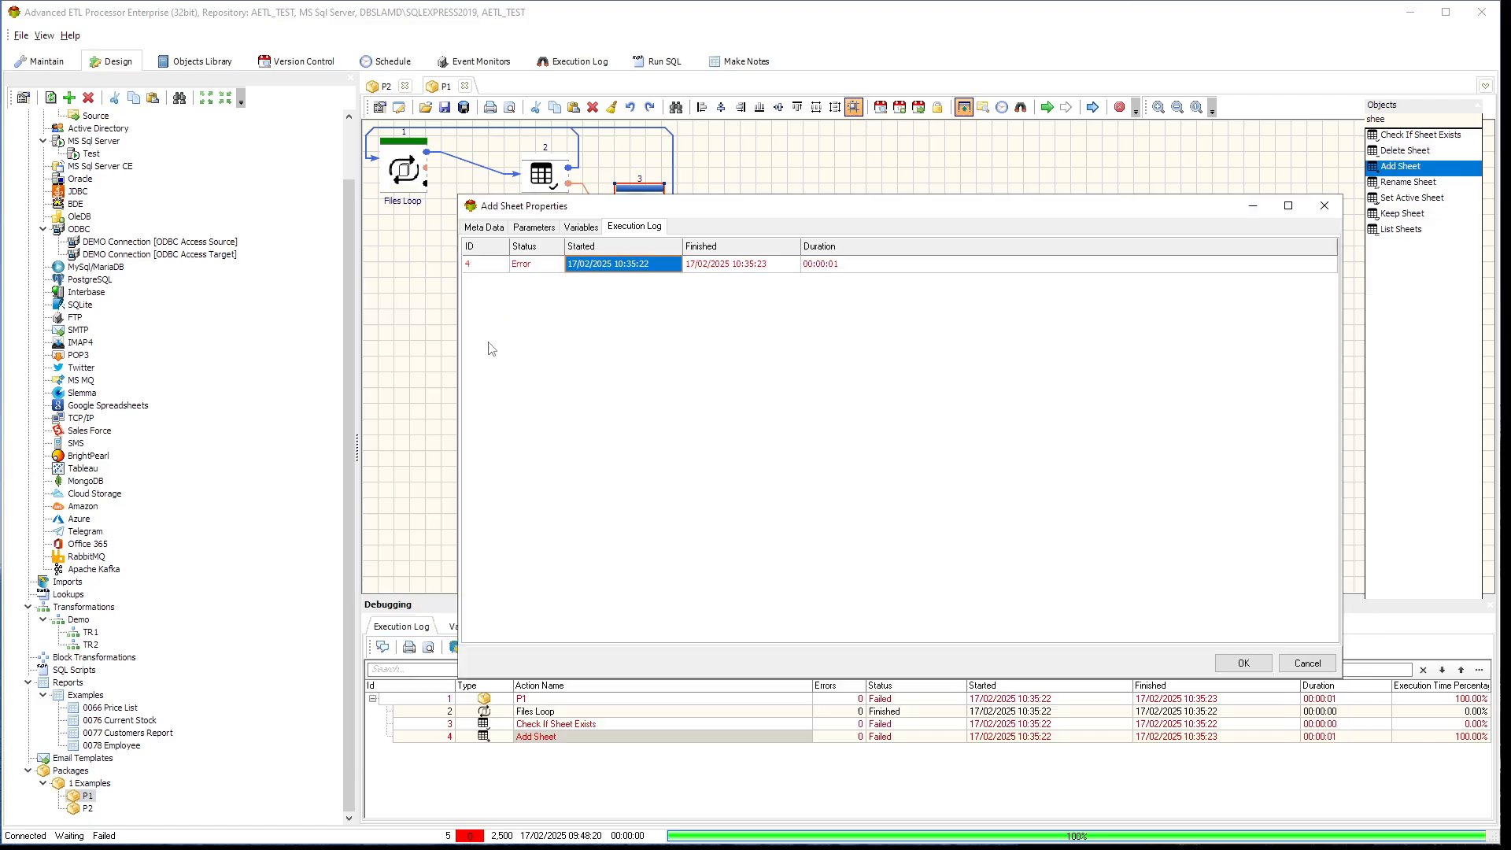
click(1326, 670)
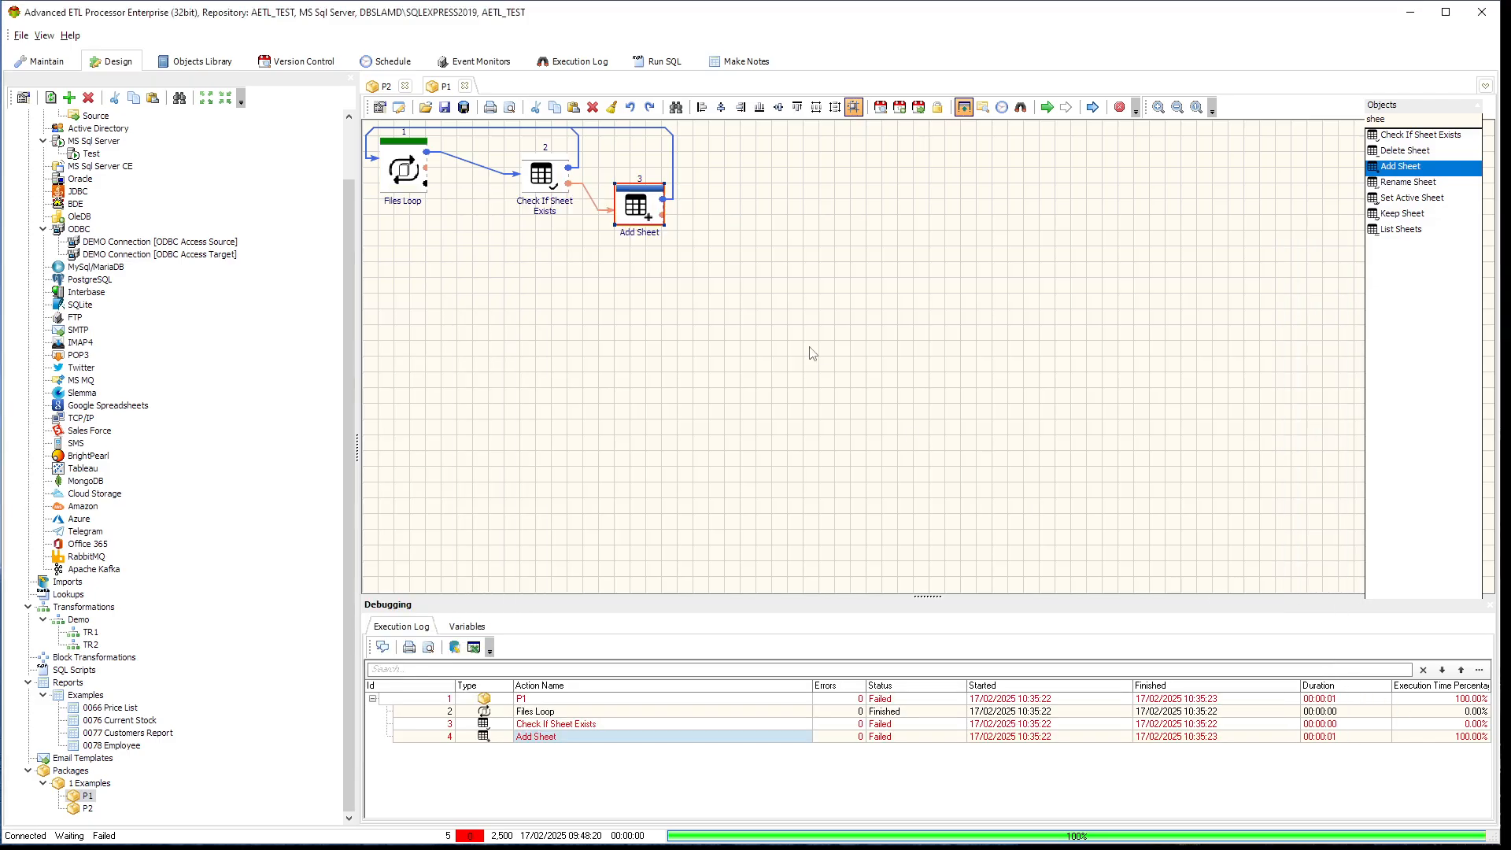
- Enable the Loop Value variable #file# in the Files Loop object's properties
double_click(402, 171)
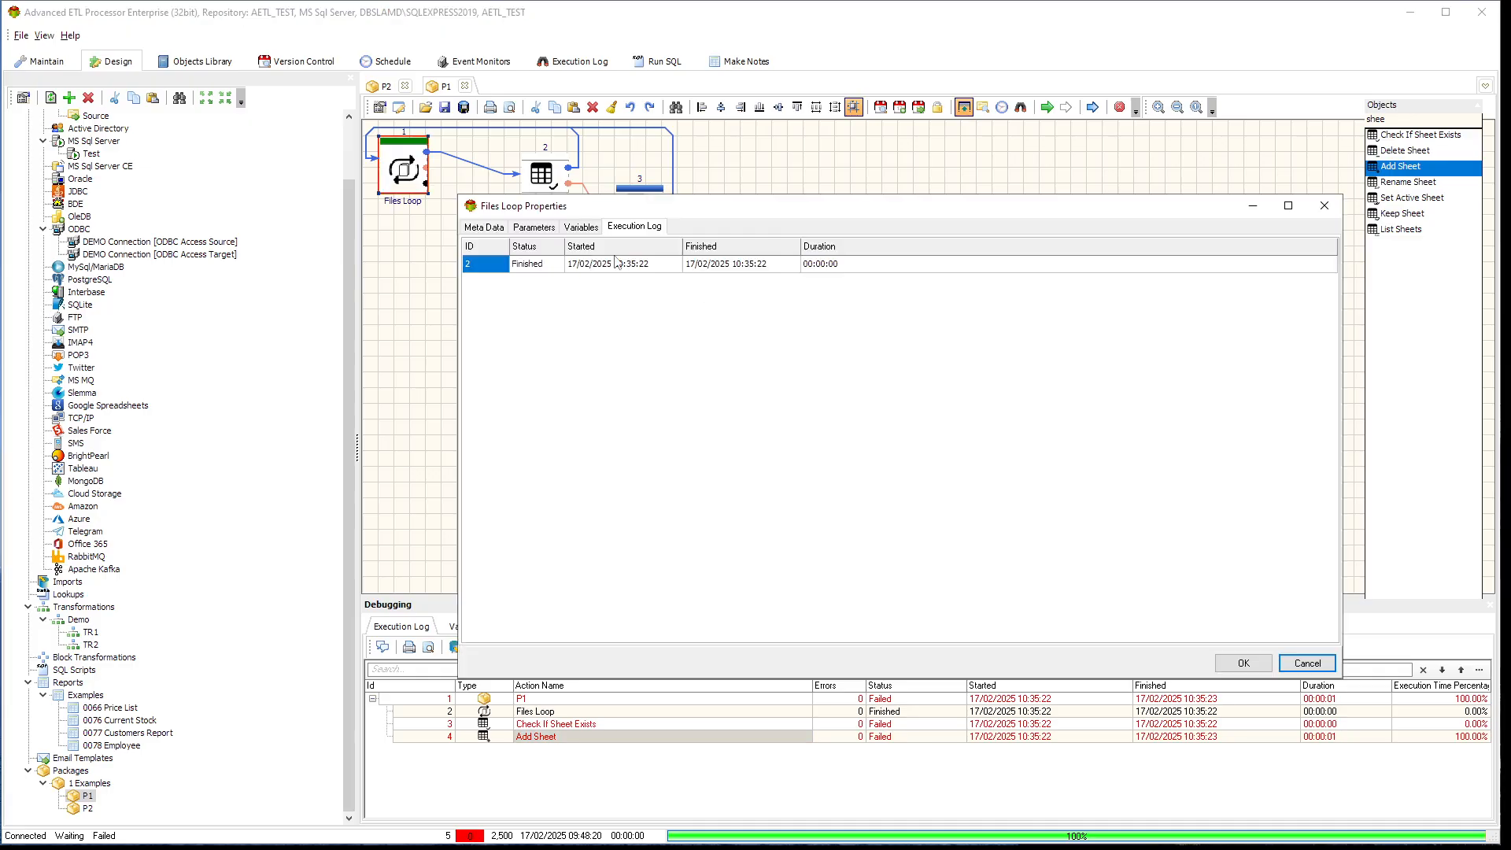
click(593, 228)
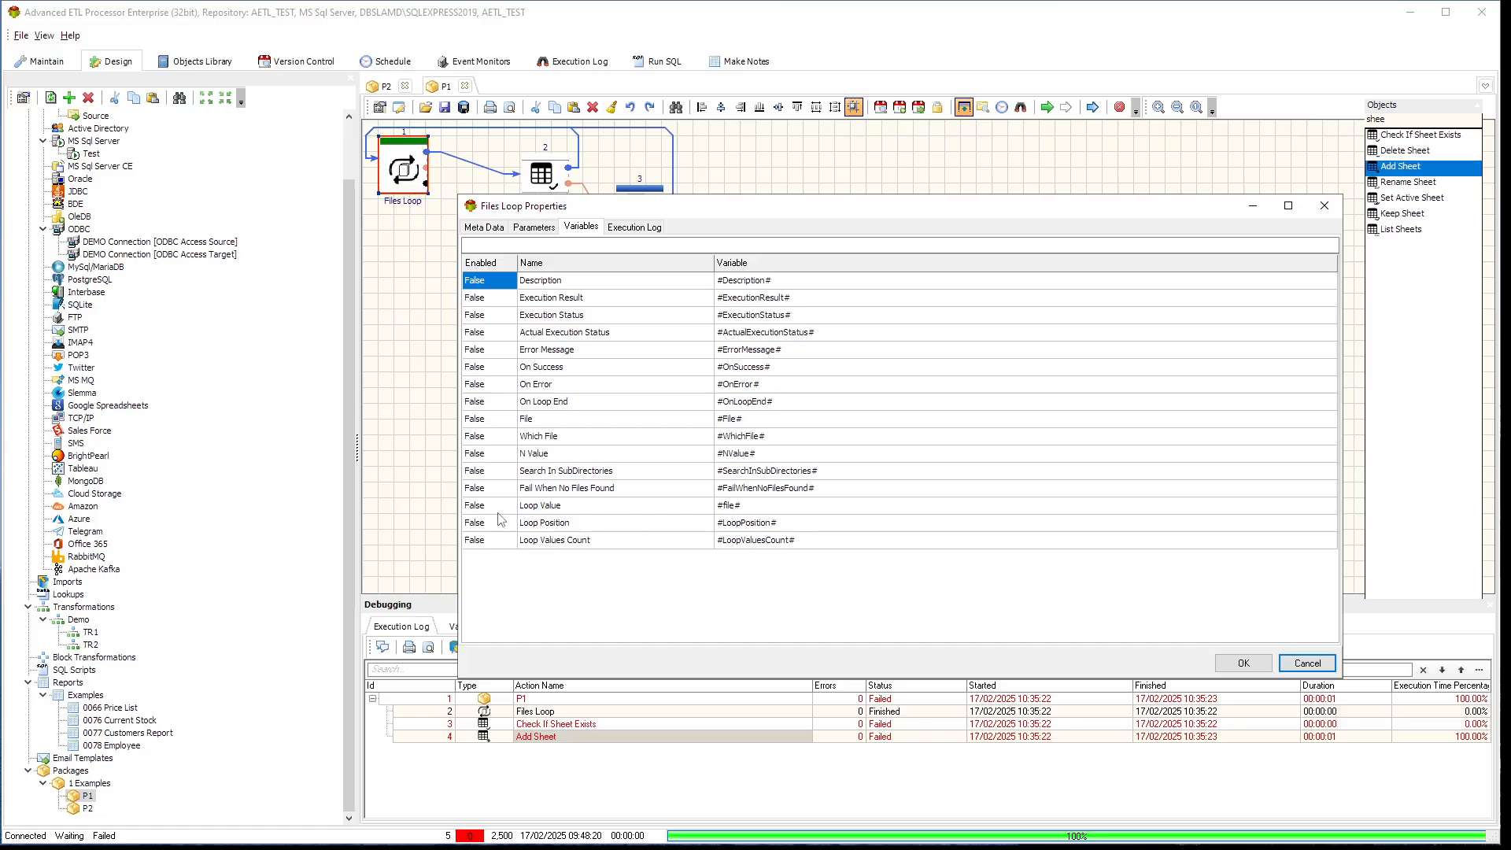
click(556, 509)
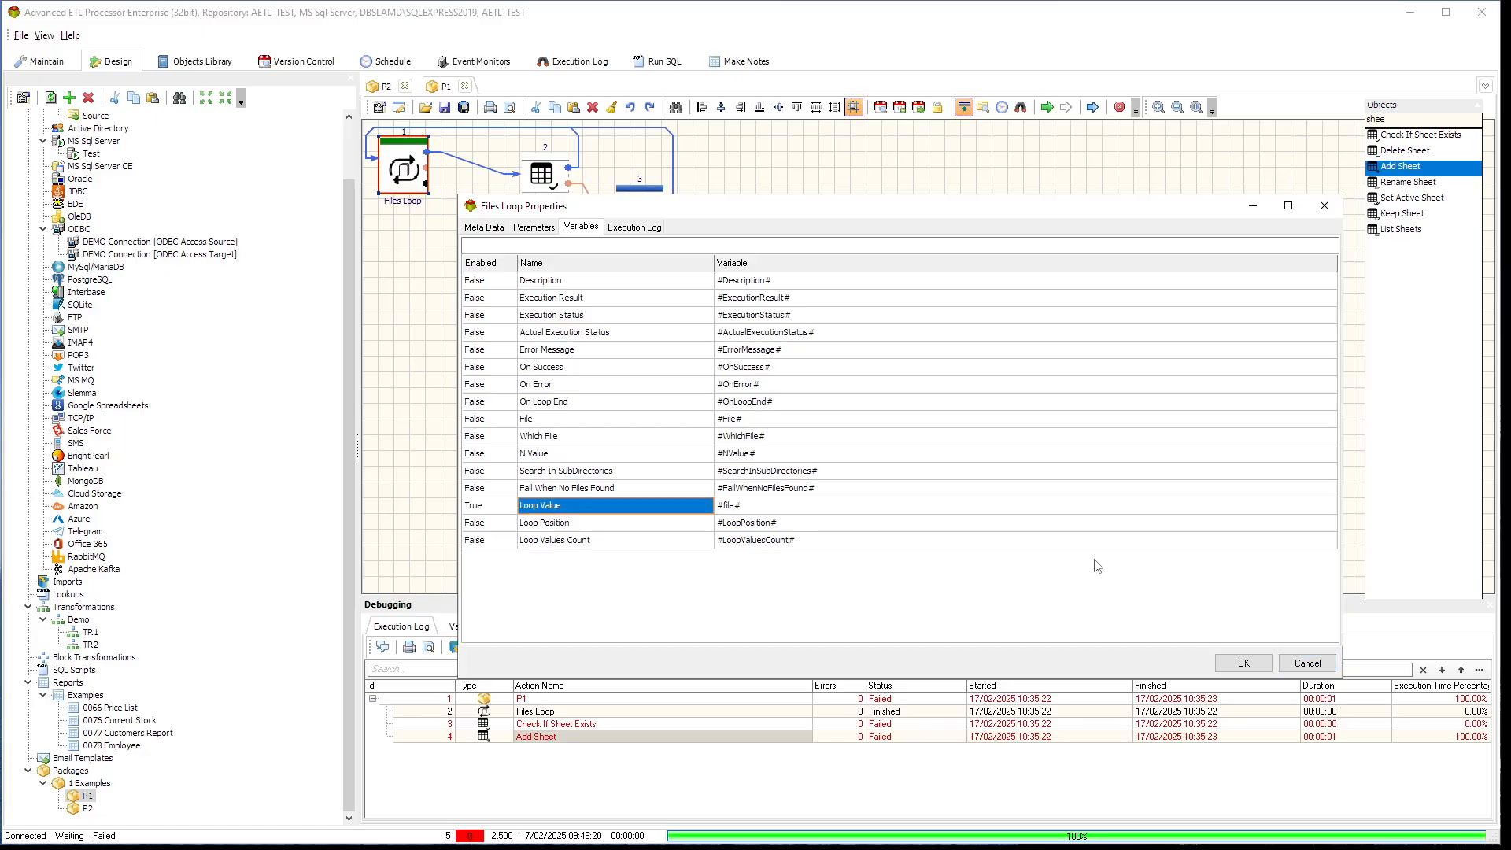
click(1243, 664)
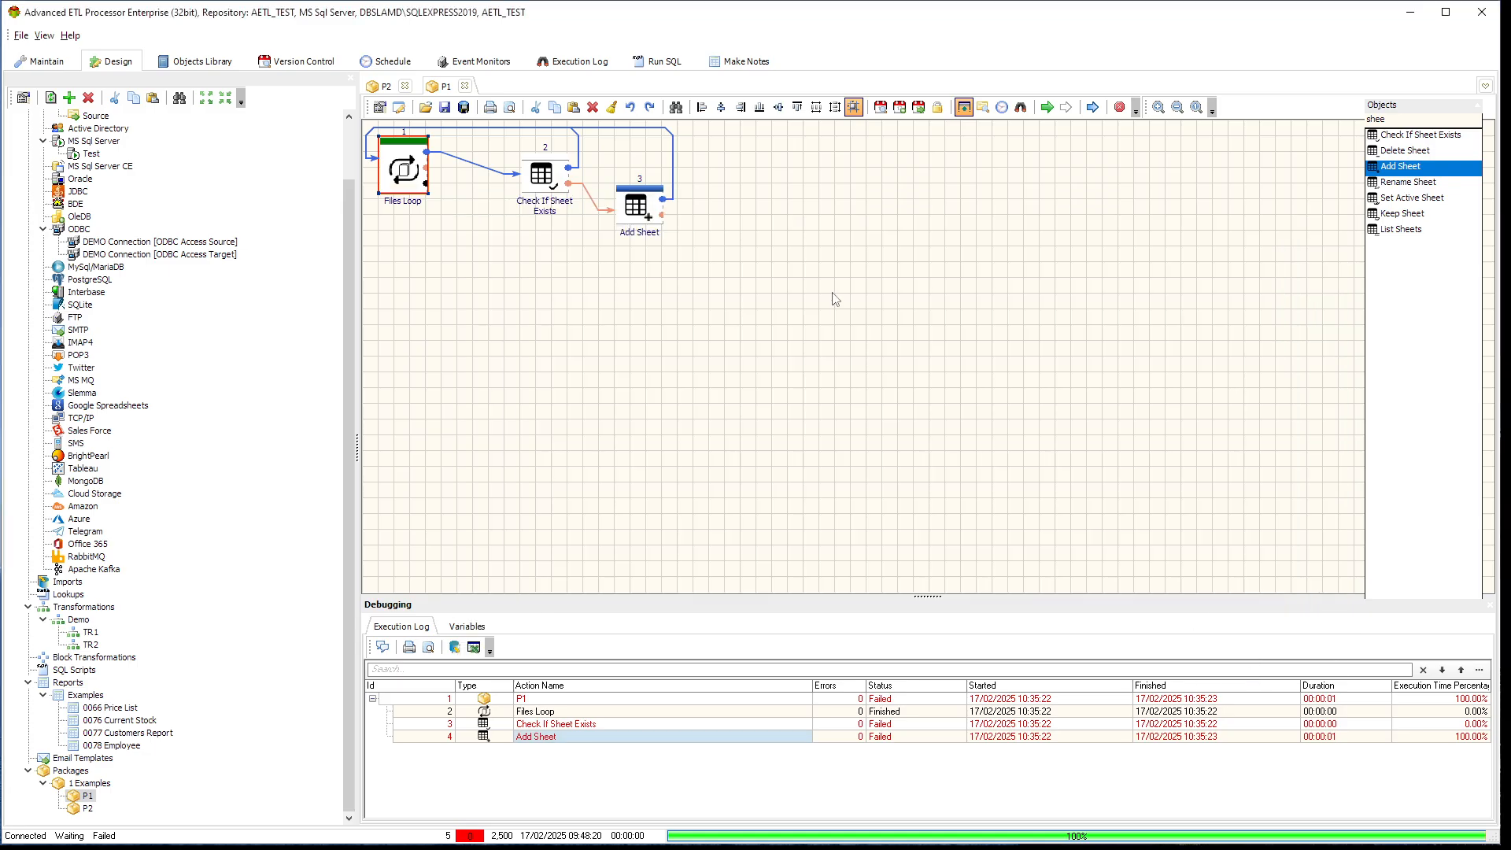
- Debug the corrected package and check DuplicatedSource.xlsx in Excel for the Sales sheet
click(1047, 108)
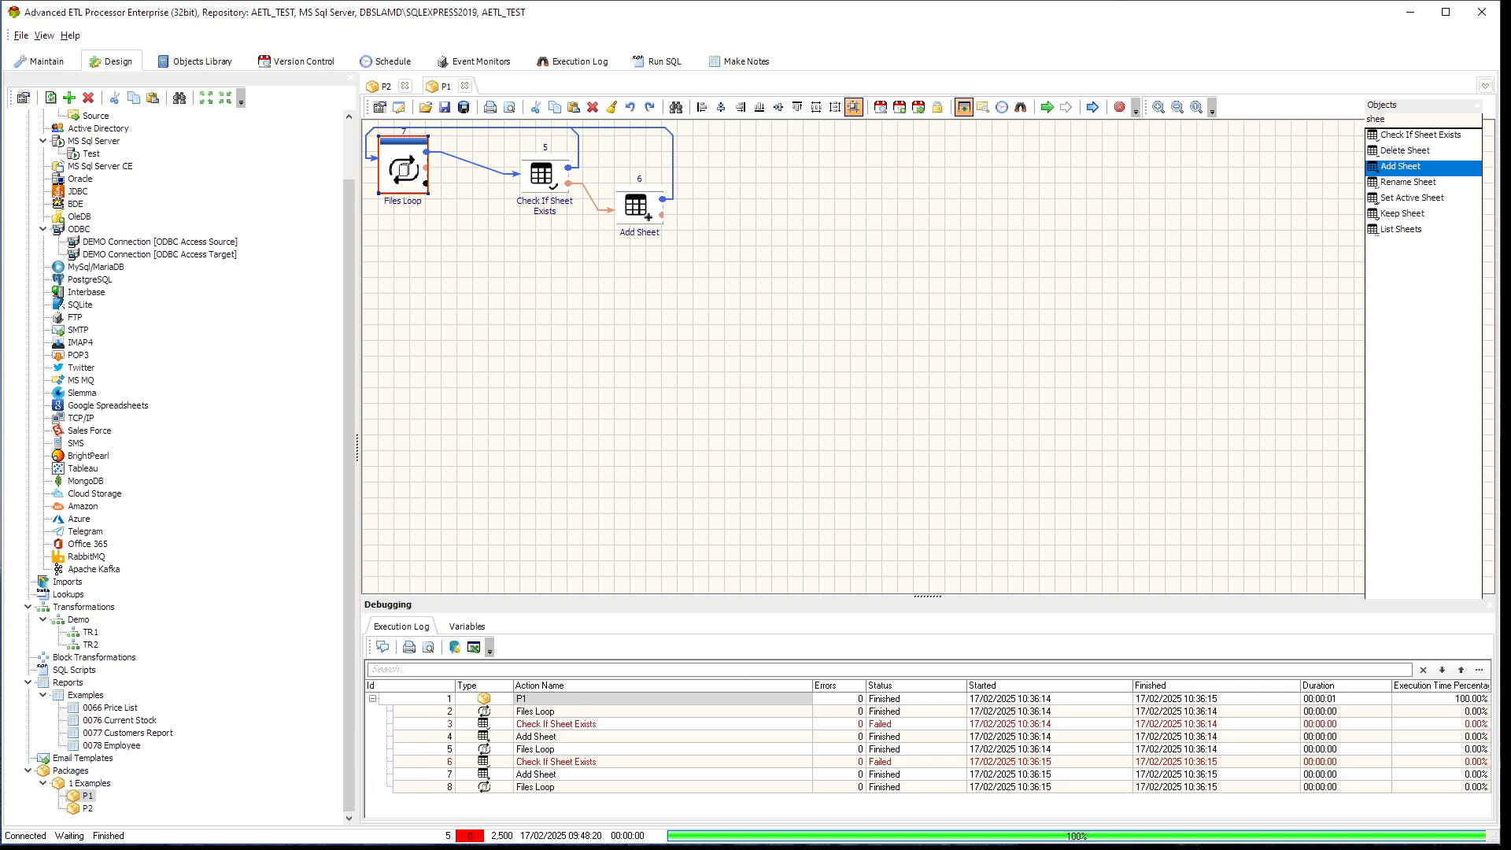
key(alt+Tab)
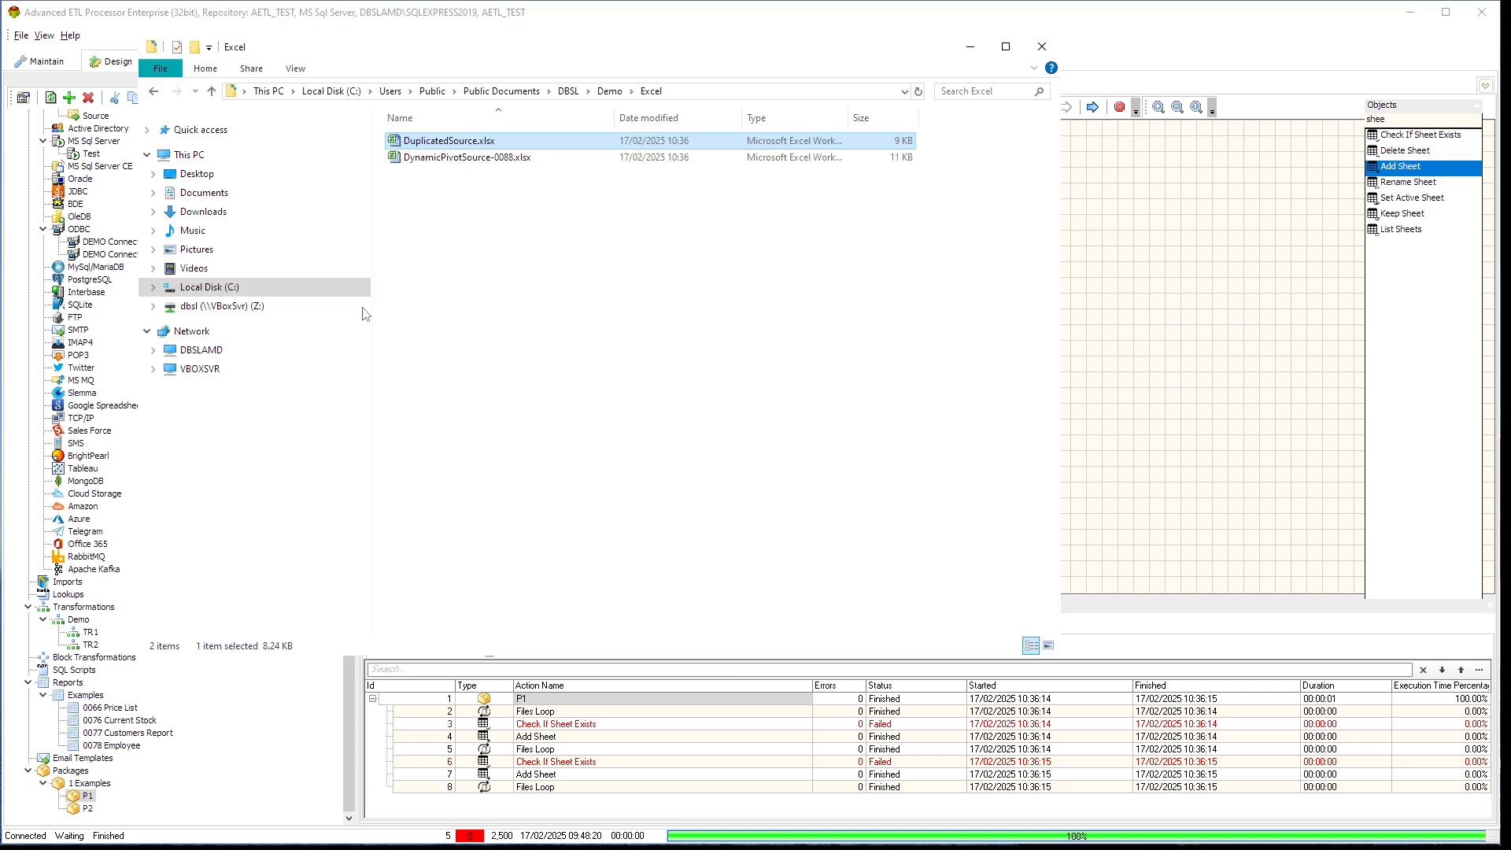
double_click(475, 144)
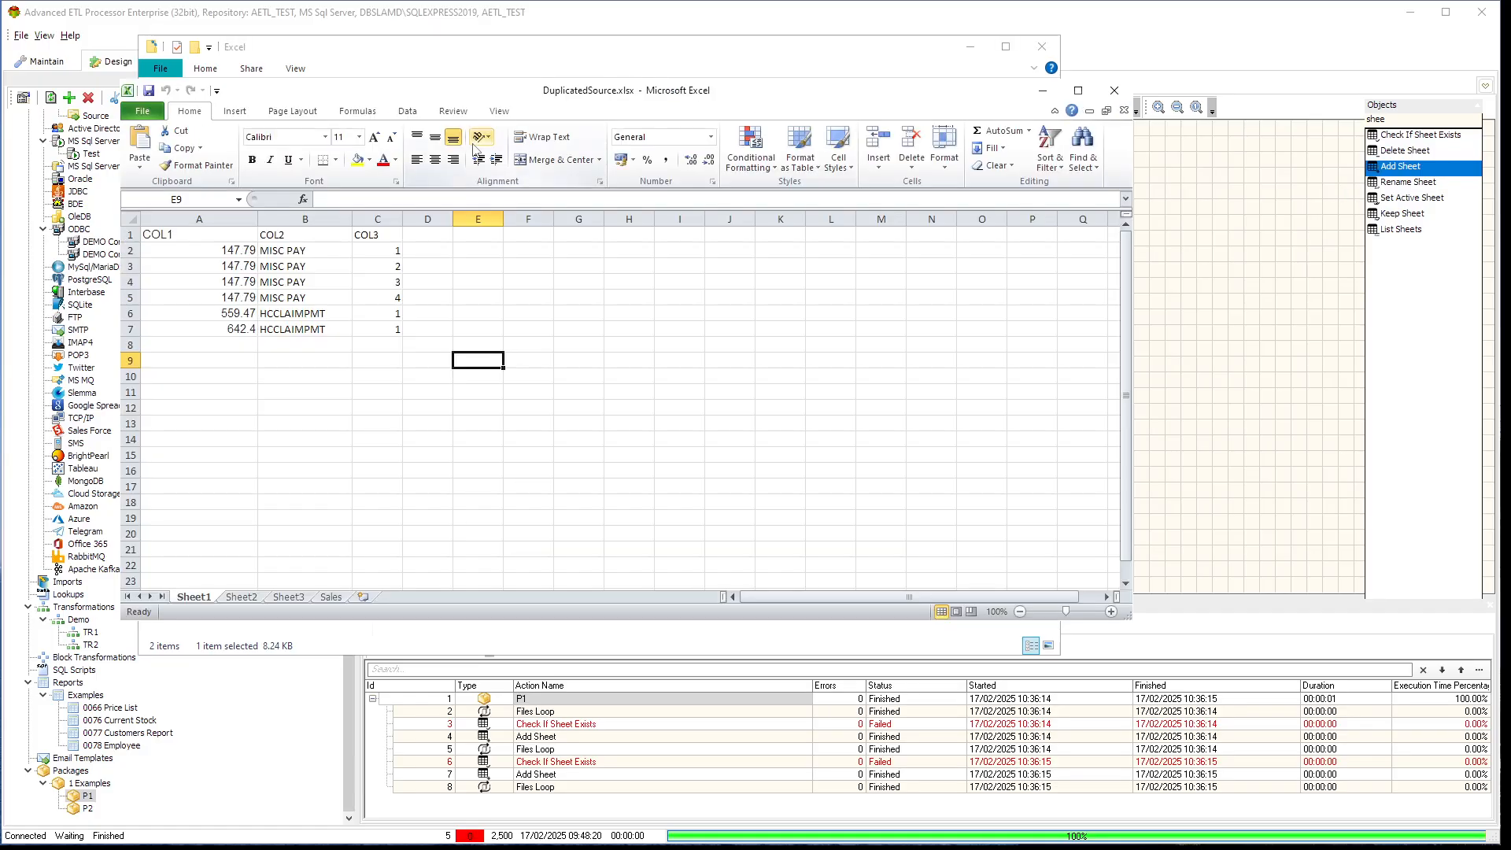
click(331, 598)
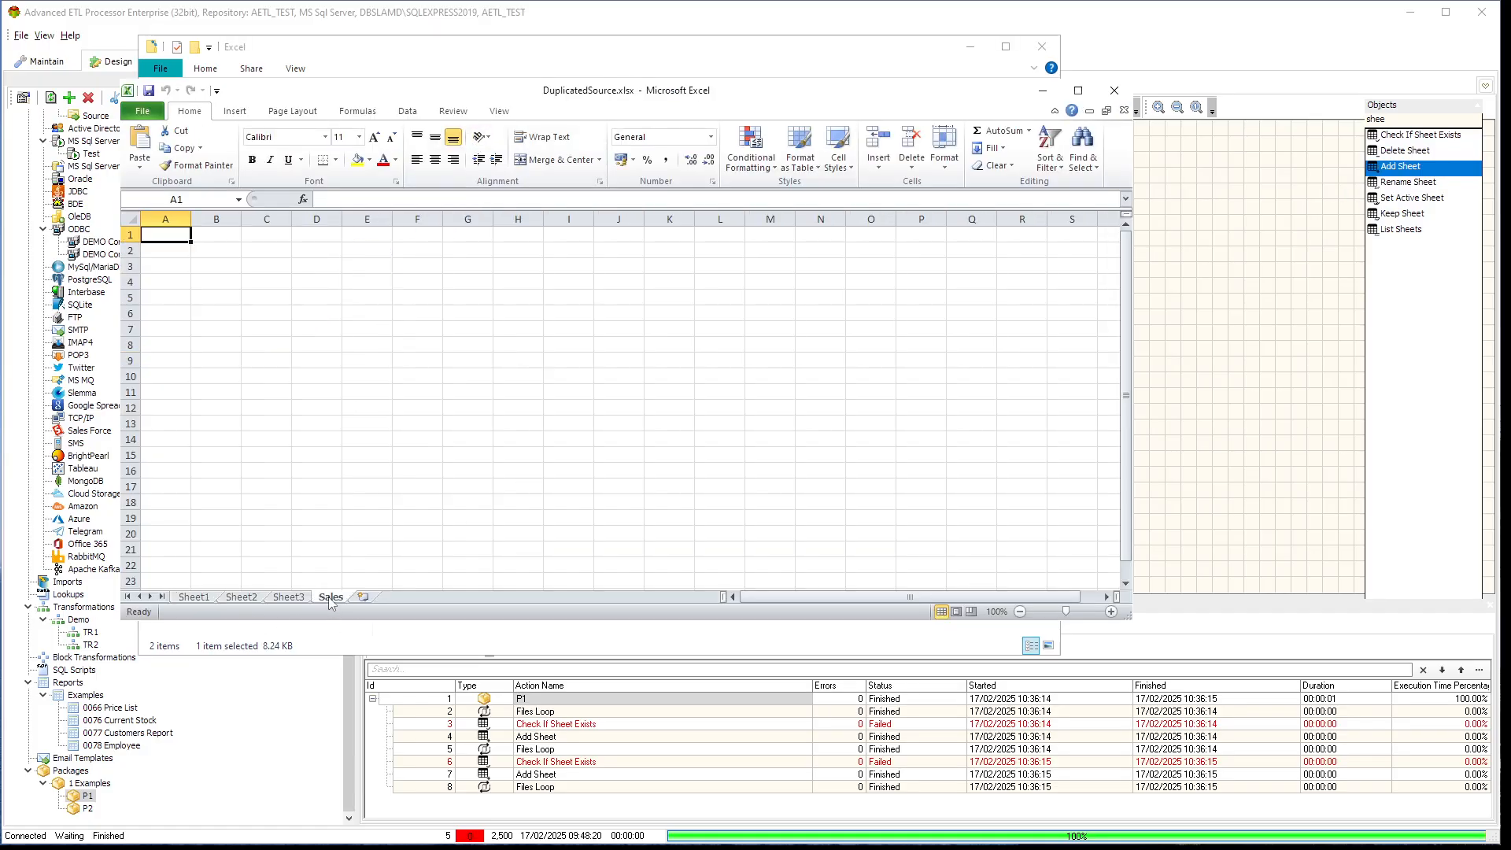
click(1115, 89)
- Check DynamicPivotSource-0088.xlsx for the Sales sheet and close the workbook
double_click(496, 158)
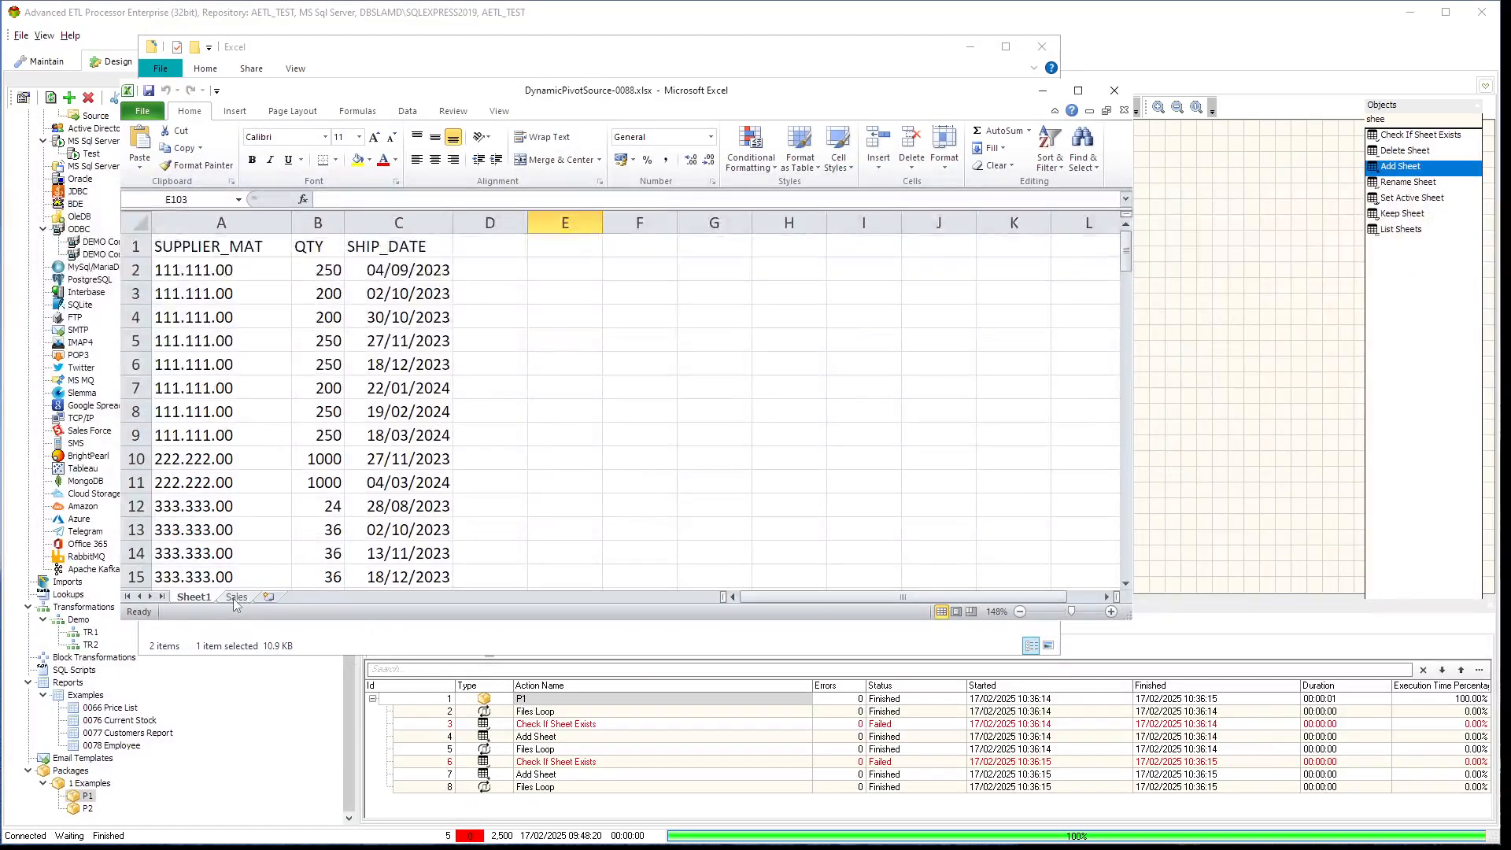
click(236, 597)
click(1114, 89)
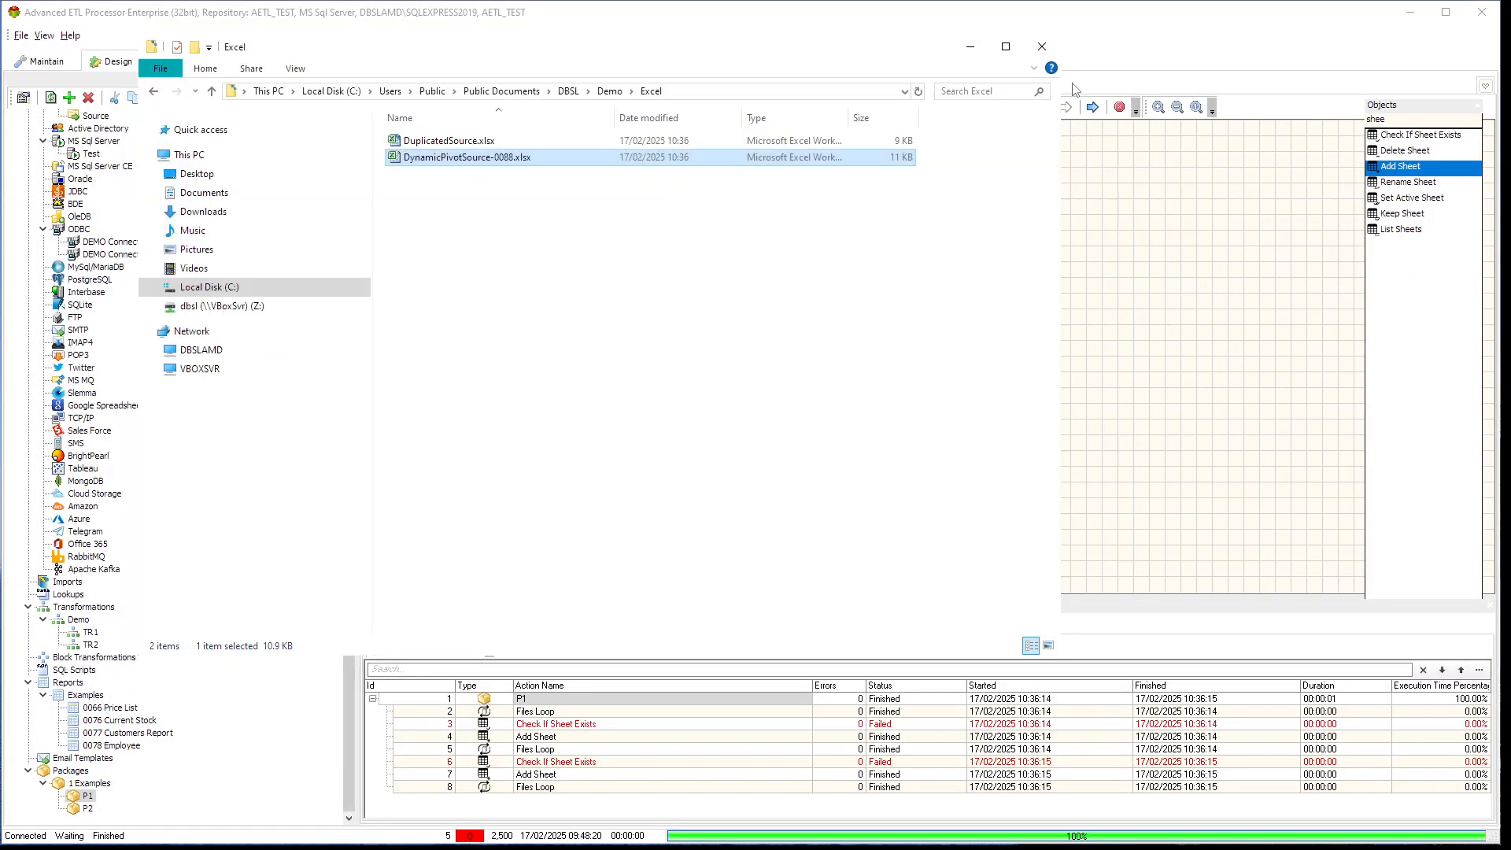